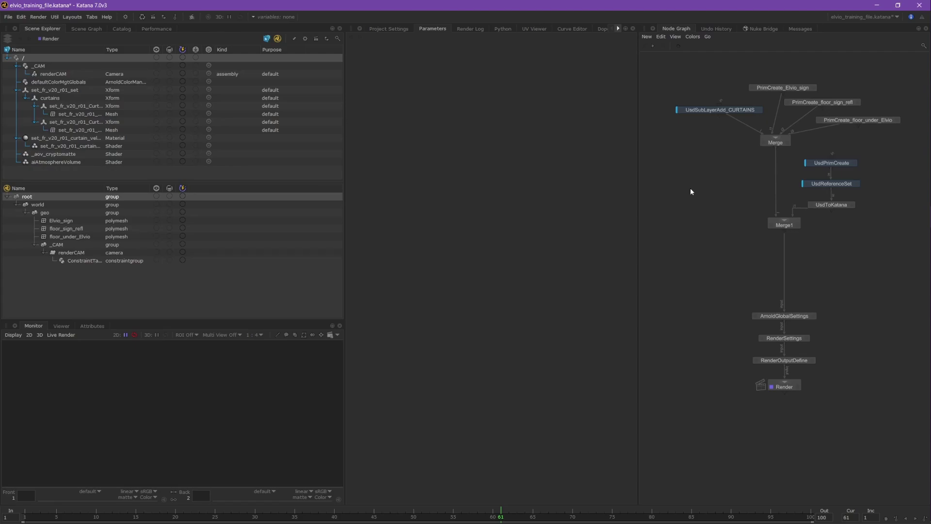
Add a NetworkMaterialCreate node to the node graph and place it beside the upper Merge node.
{"action": "key", "text": "Tab"}
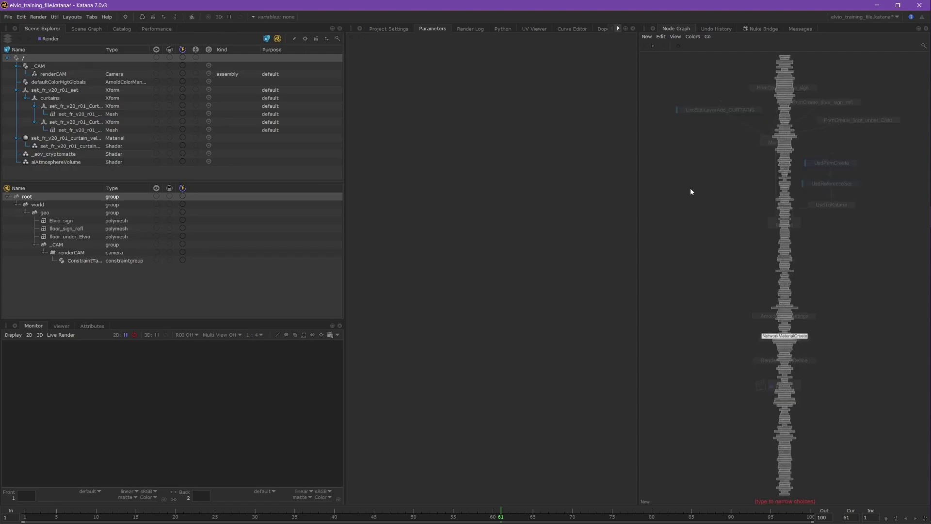
{"action": "type", "text": "net"}
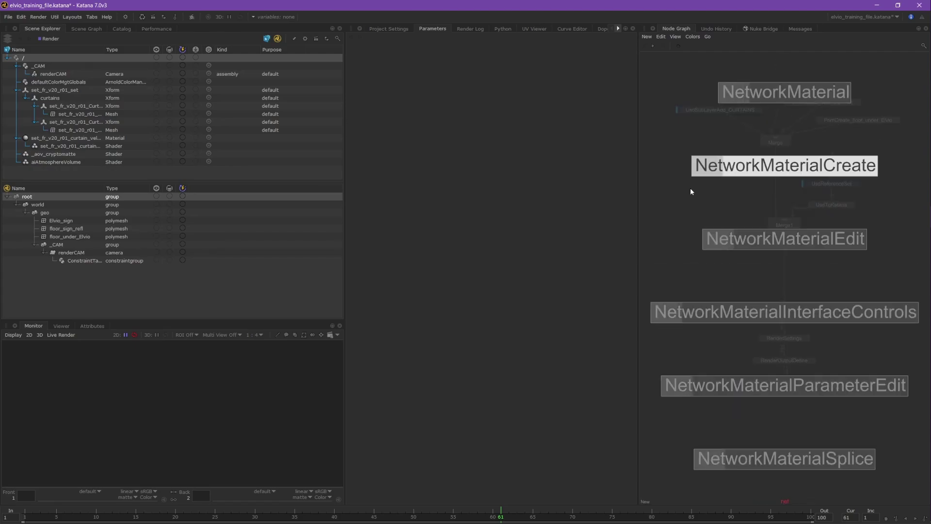
{"action": "left_click", "coordinate": [786, 170]}
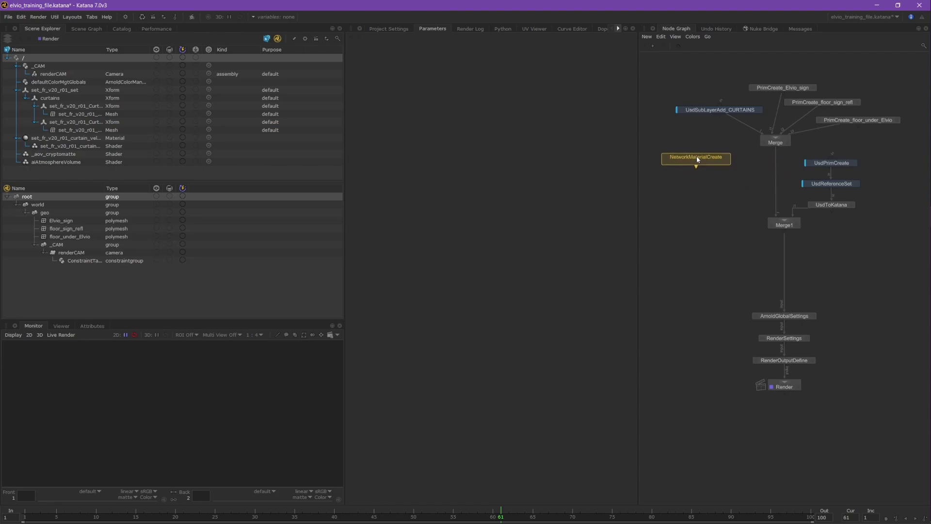
{"action": "left_click", "coordinate": [697, 156]}
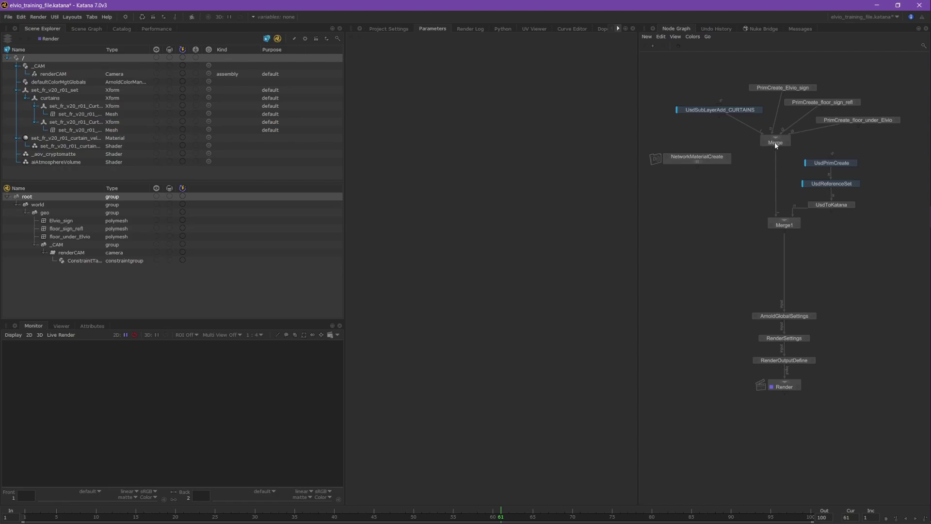
Combine the Merge and NetworkMaterialCreate nodes in a new merge node and connect its output to Merge1.
{"action": "left_click", "coordinate": [712, 162]}
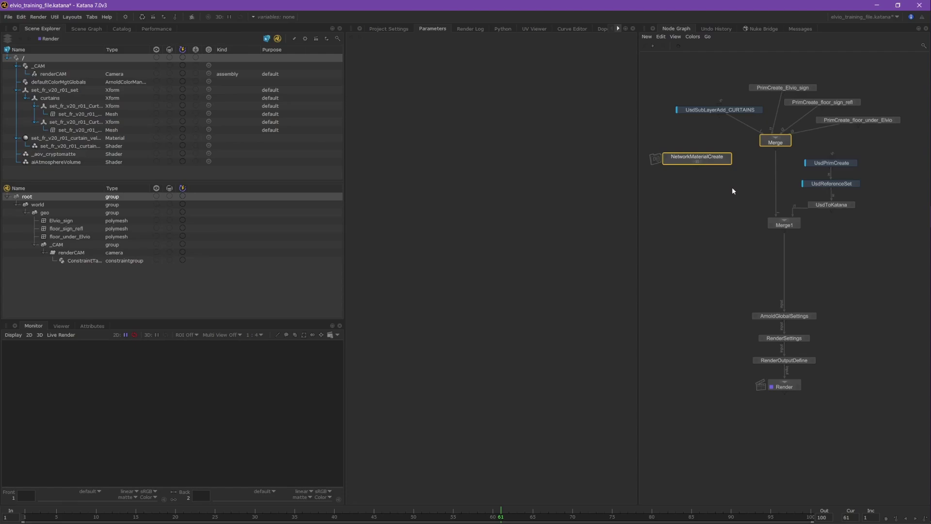
{"action": "key", "text": "m"}
{"action": "mouse_move", "coordinate": [773, 167]}
{"action": "left_mouse_down"}
{"action": "mouse_move", "coordinate": [776, 143]}
{"action": "mouse_move", "coordinate": [737, 200]}
{"action": "mouse_move", "coordinate": [776, 173]}
{"action": "left_mouse_up"}
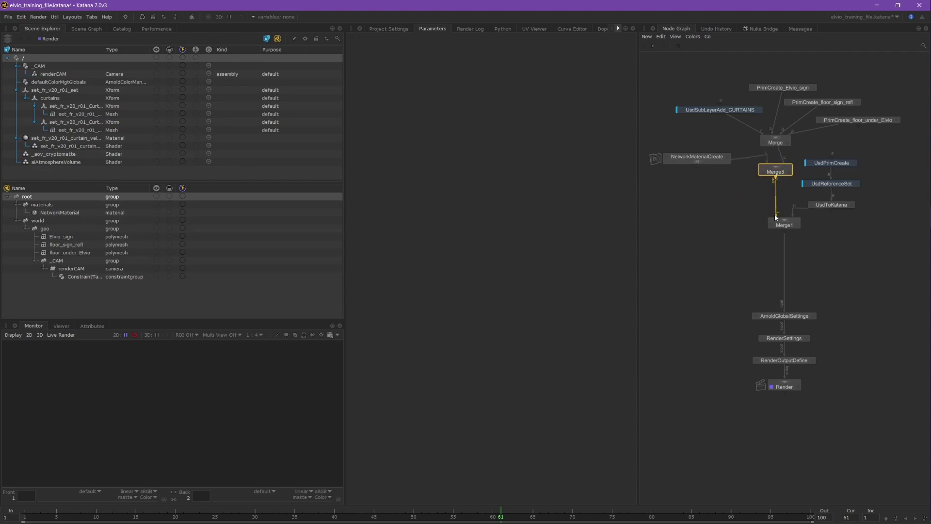
Rename the NetworkMaterialCreate node to SIGN_FLOOR_NetMatGrp and set its root location to /root/materials/_SET.
{"action": "left_click", "coordinate": [727, 156]}
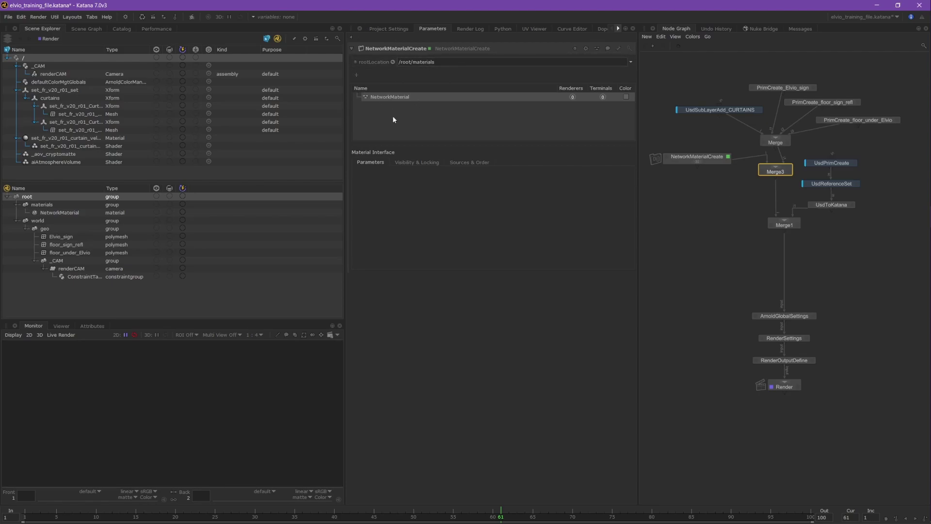
{"action": "left_click", "coordinate": [427, 48]}
{"action": "type", "text": "SIGN_FLOOR_NetMatGrp"}
{"action": "key", "text": "Return"}
{"action": "type", "text": "/_SET"}
{"action": "key", "text": "Return"}
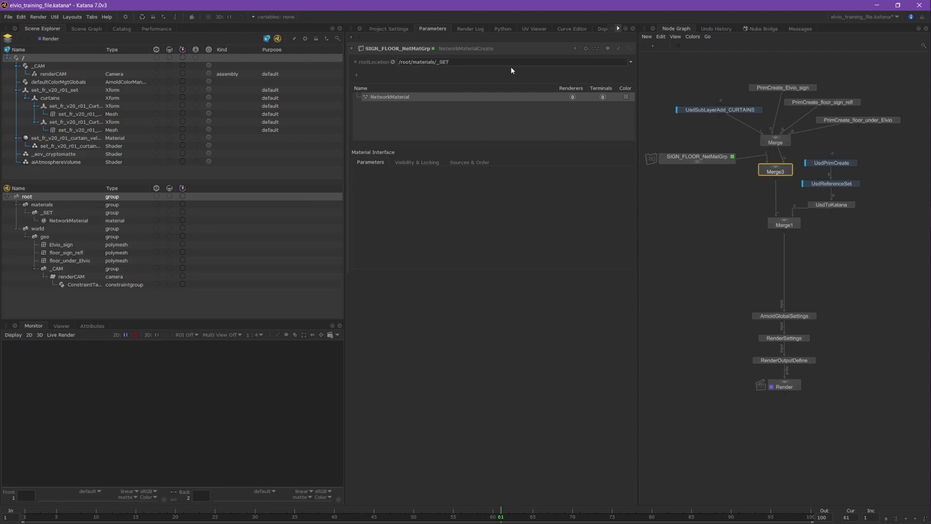
Rename the network material inside SIGN_FLOOR_NetMatGrp to Elvio_sign_MAT.
{"action": "left_click", "coordinate": [389, 98]}
{"action": "double_click", "coordinate": [389, 97]}
{"action": "key", "text": "ctrl+a"}
{"action": "type", "text": "Elvio_sign_MAT"}
{"action": "key", "text": "Return"}
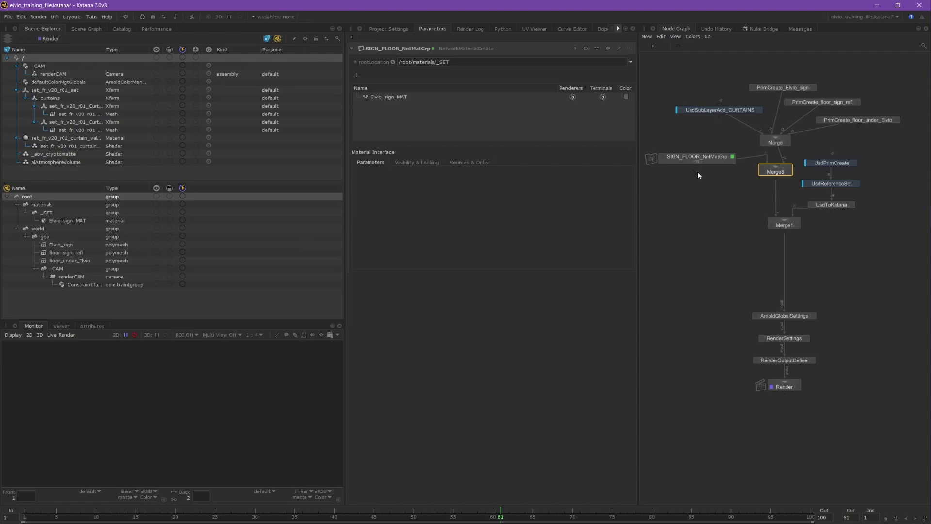
Enter the SIGN_FLOOR_NetMatGrp node to work on its internal shading network.
{"action": "scroll", "coordinate": [697, 174], "scroll_direction": "up", "scroll_amount": 10}
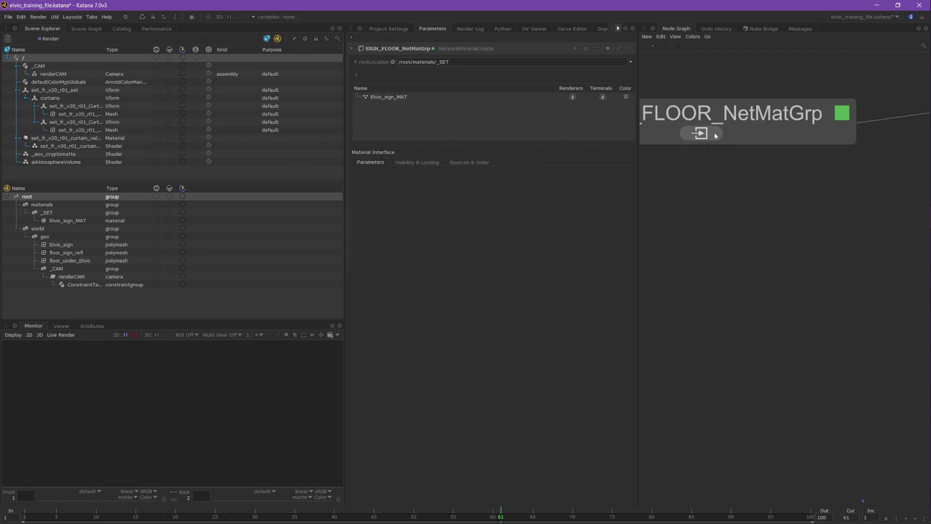
{"action": "scroll", "coordinate": [684, 137], "scroll_direction": "down", "scroll_amount": 10}
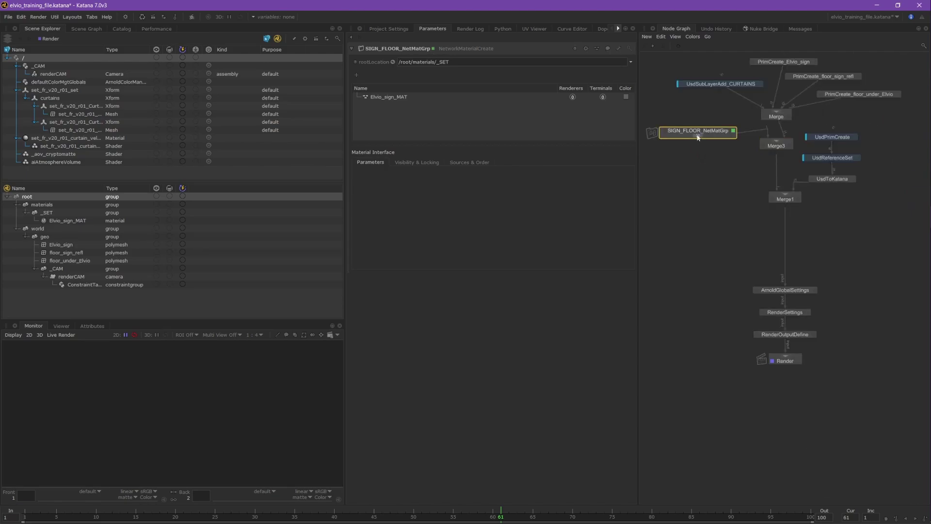
{"action": "left_click", "coordinate": [697, 140]}
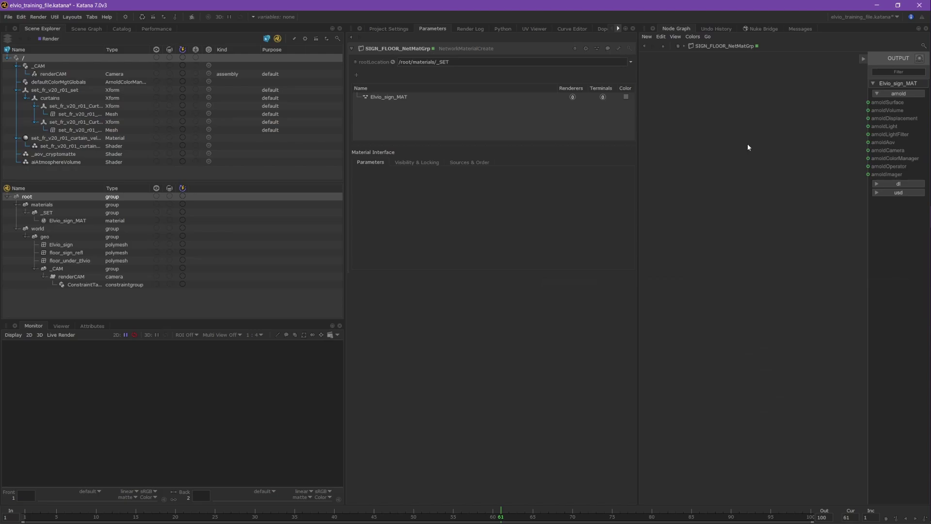
Add an ArnoldShadingNode and connect its out port to the arnoldSurface terminal of Elvio_sign_MAT.
{"action": "key", "text": "Tab"}
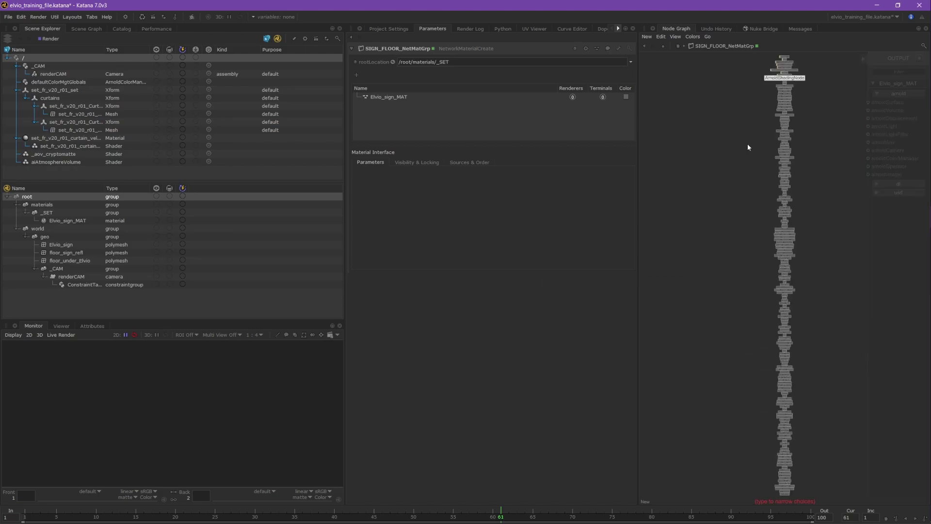
{"action": "type", "text": "arnol"}
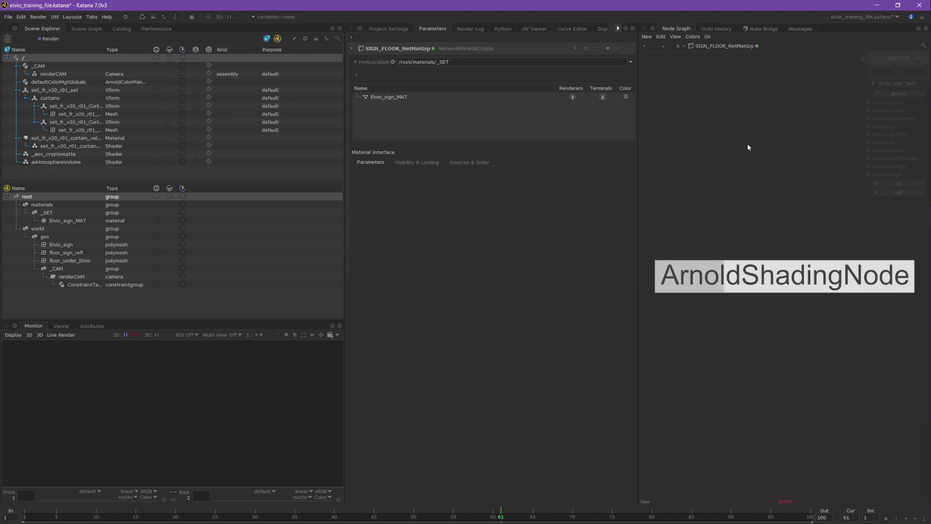
{"action": "key", "text": "Return"}
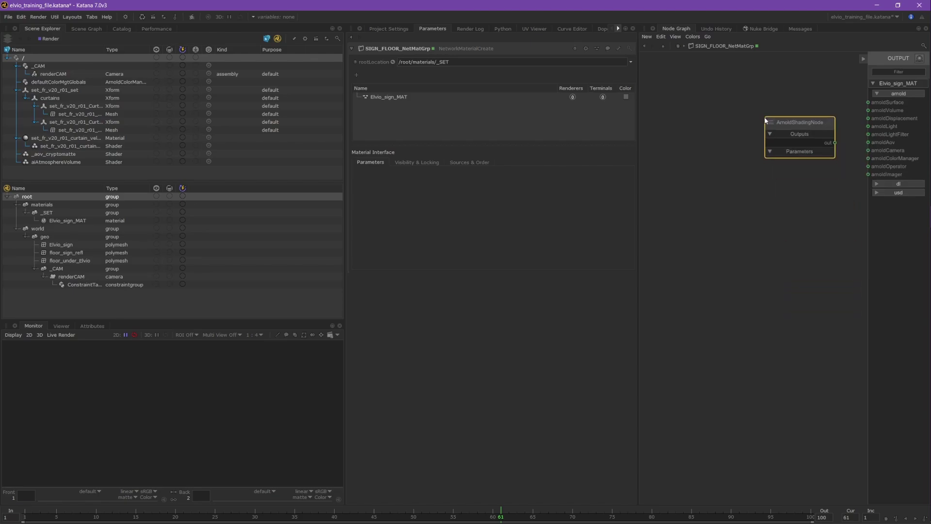
{"action": "left_click", "coordinate": [760, 86]}
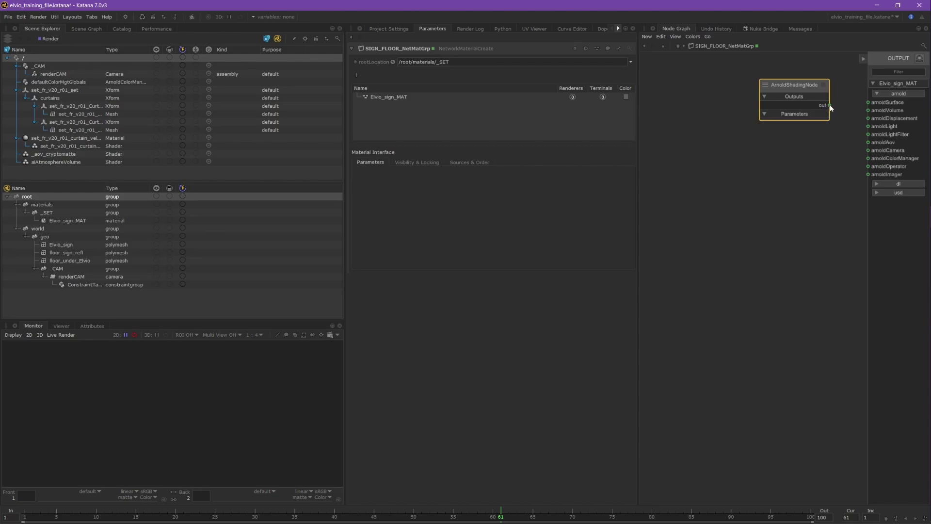
{"action": "left_click_drag", "start_coordinate": [869, 103], "coordinate": [869, 102]}
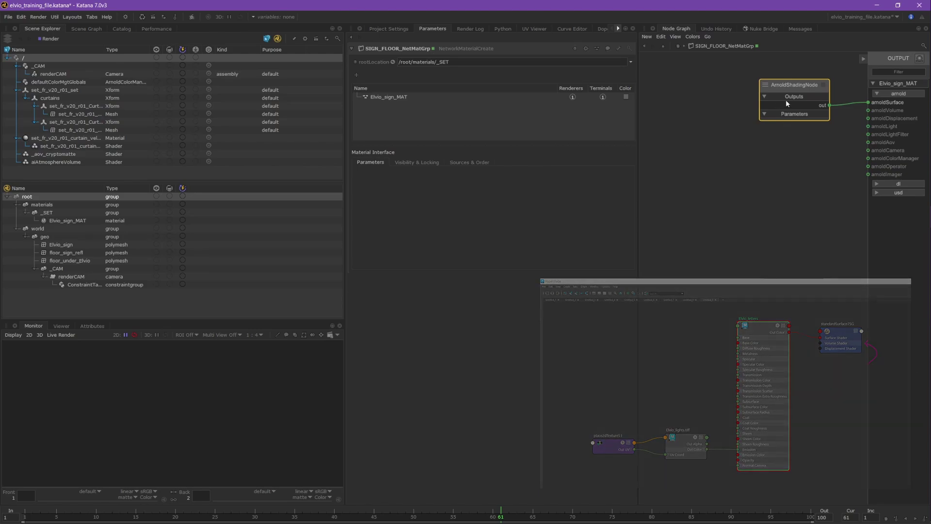
Rename the ArnoldShadingNode to Elvio_sign_aiSS.
{"action": "left_click", "coordinate": [823, 85]}
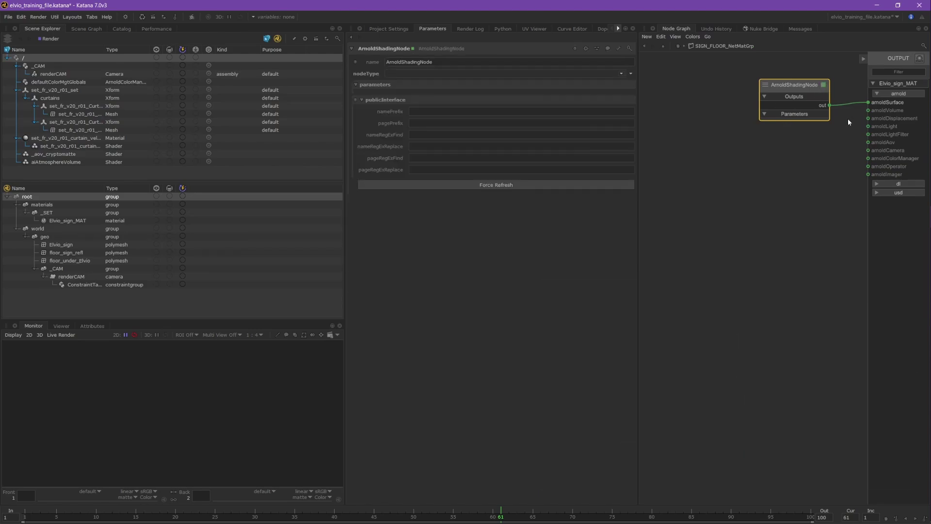
{"action": "double_click", "coordinate": [383, 48]}
{"action": "type", "text": "Elvio_sign_aiSS"}
{"action": "key", "text": "Return"}
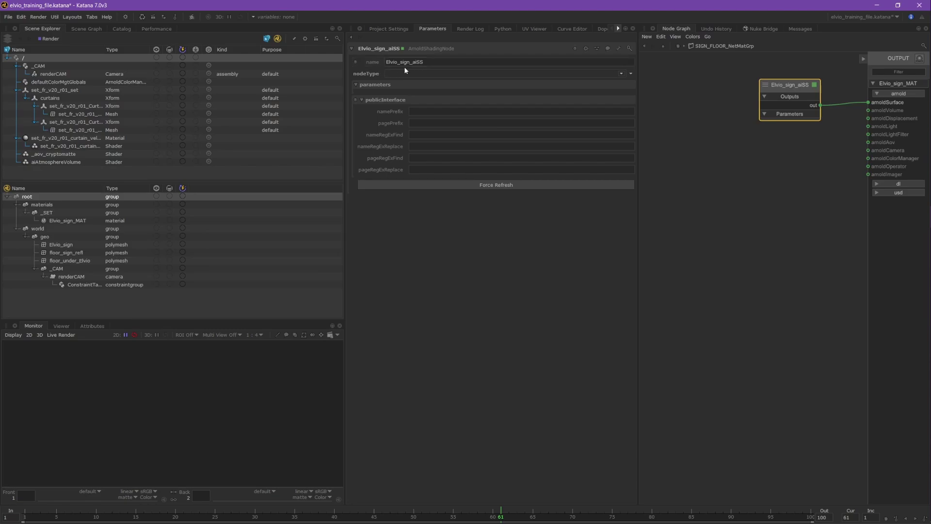
Set the node type of Elvio_sign_aiSS to standard_surface.
{"action": "left_click", "coordinate": [391, 73]}
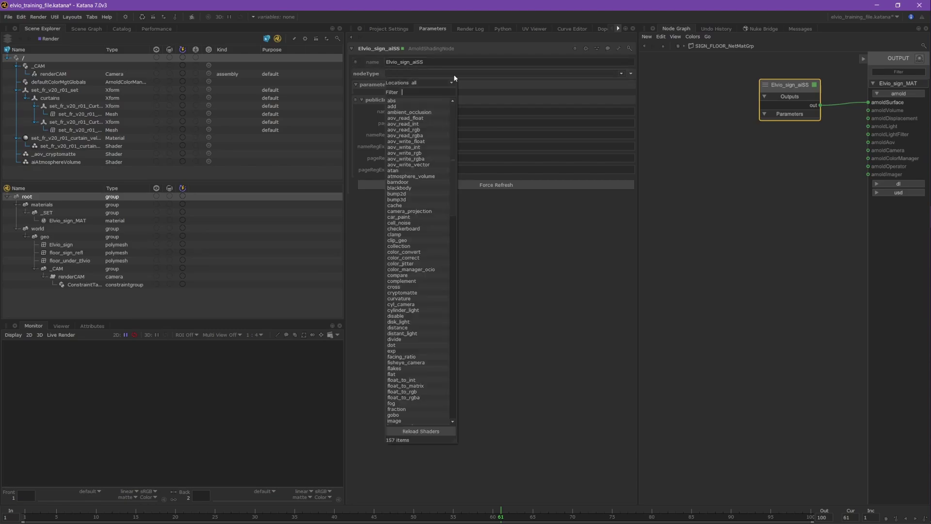
{"action": "scroll", "coordinate": [406, 248], "scroll_direction": "down", "scroll_amount": 10}
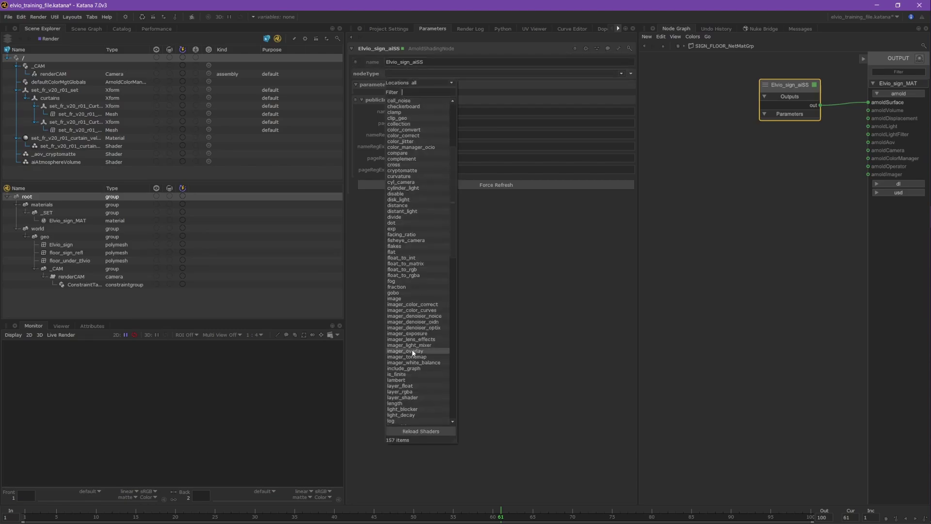
{"action": "scroll", "coordinate": [406, 366], "scroll_direction": "up", "scroll_amount": 10}
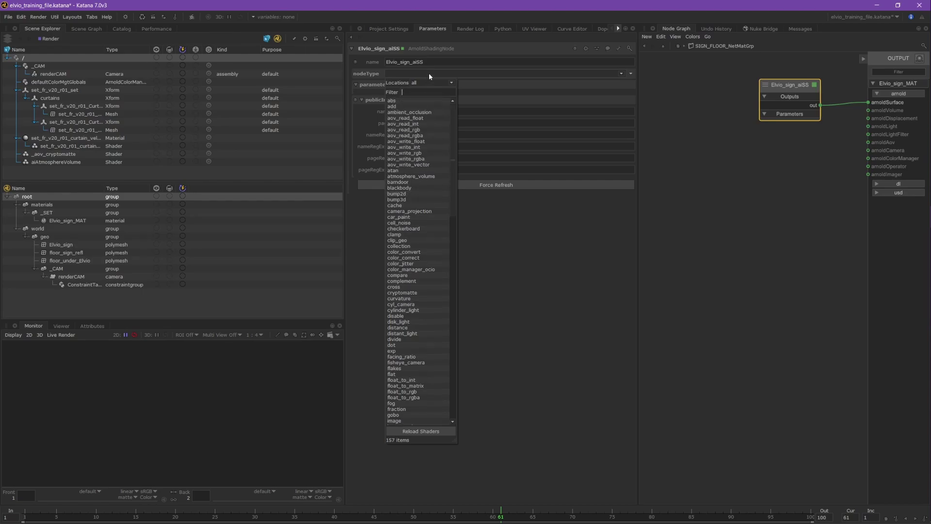
{"action": "type", "text": "stan"}
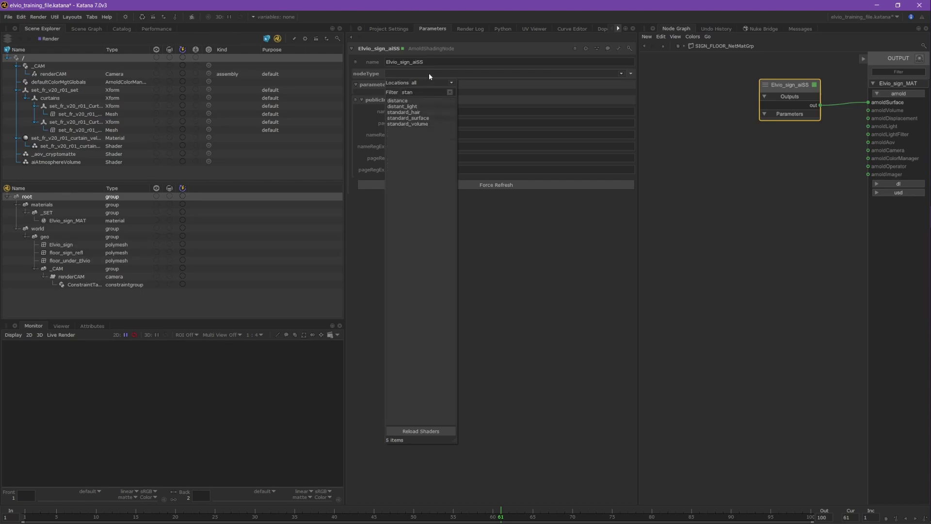
{"action": "left_click", "coordinate": [417, 118]}
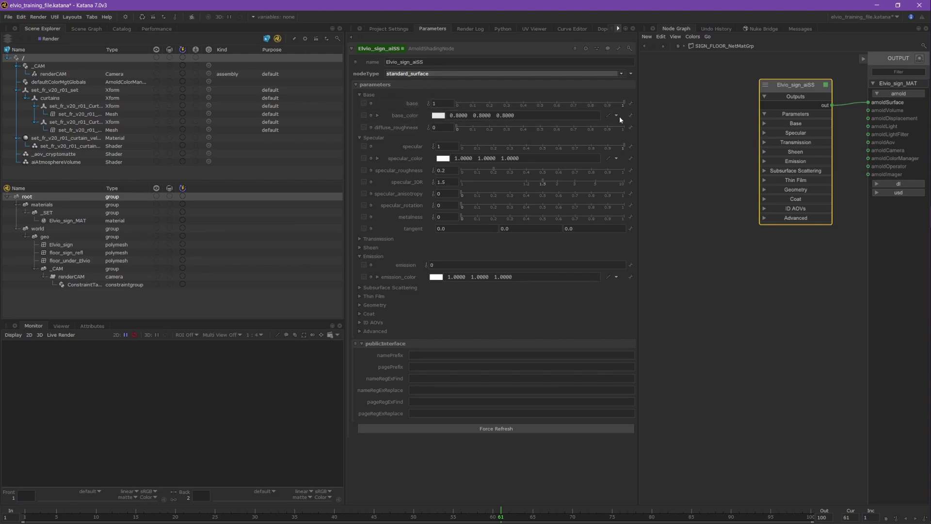
Set both the base and specular weights of the Elvio_sign_aiSS shader to 0.
{"action": "left_click", "coordinate": [360, 95]}
{"action": "left_click", "coordinate": [359, 103]}
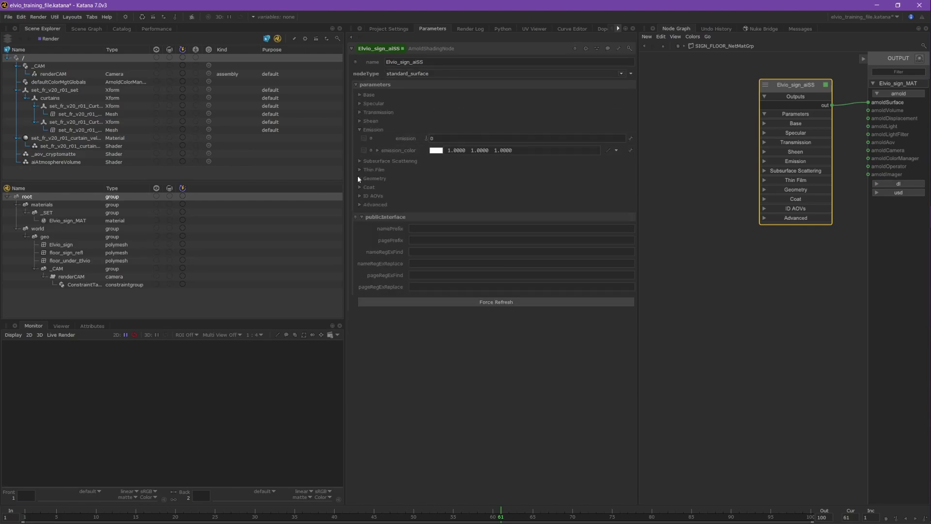
{"action": "left_click", "coordinate": [359, 130]}
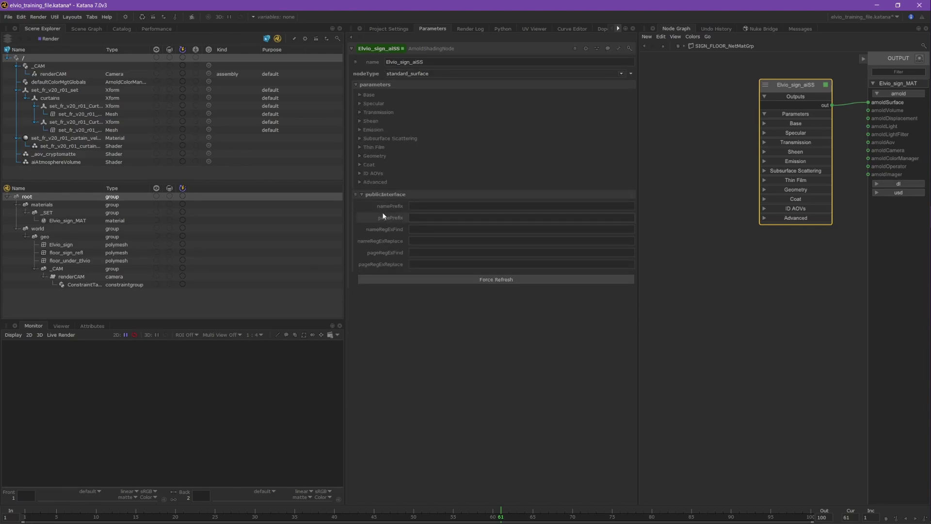
{"action": "left_click", "coordinate": [360, 95]}
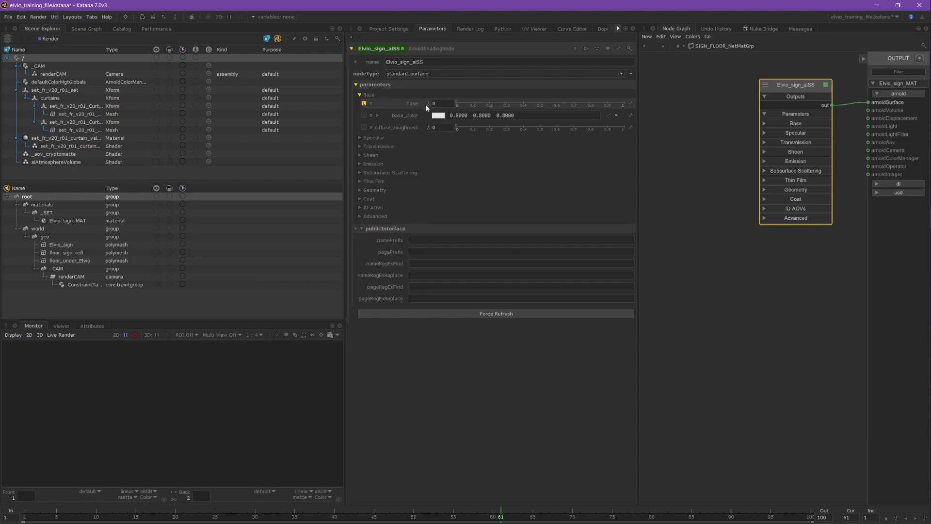
{"action": "left_click", "coordinate": [360, 137]}
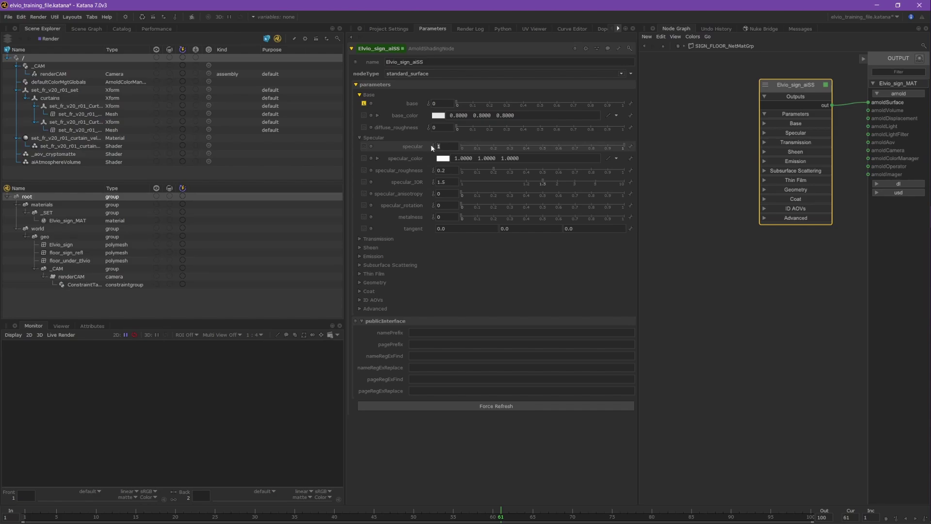
{"action": "left_click_drag", "start_coordinate": [431, 144], "coordinate": [321, 205]}
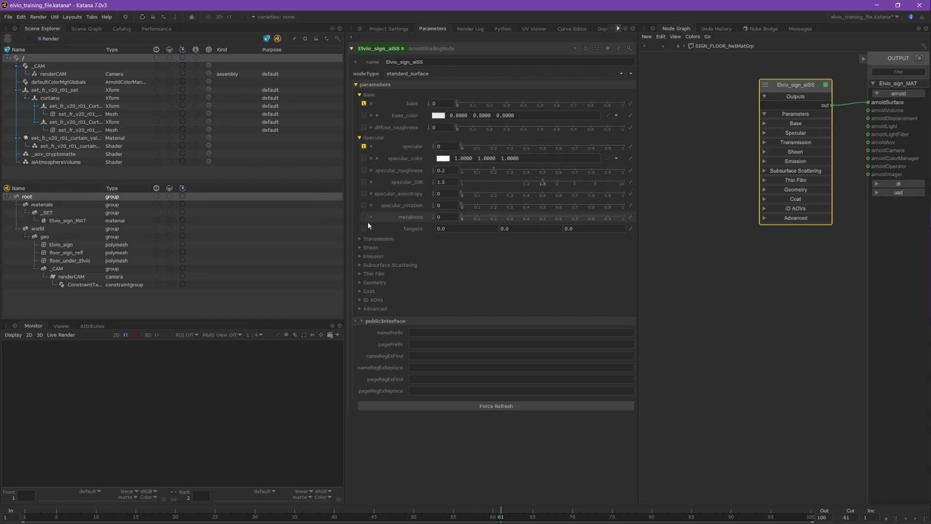
Set the emission color of Elvio_sign_aiSS to dark red with RGB values 0.2184, 0, 0.
{"action": "left_click", "coordinate": [359, 256]}
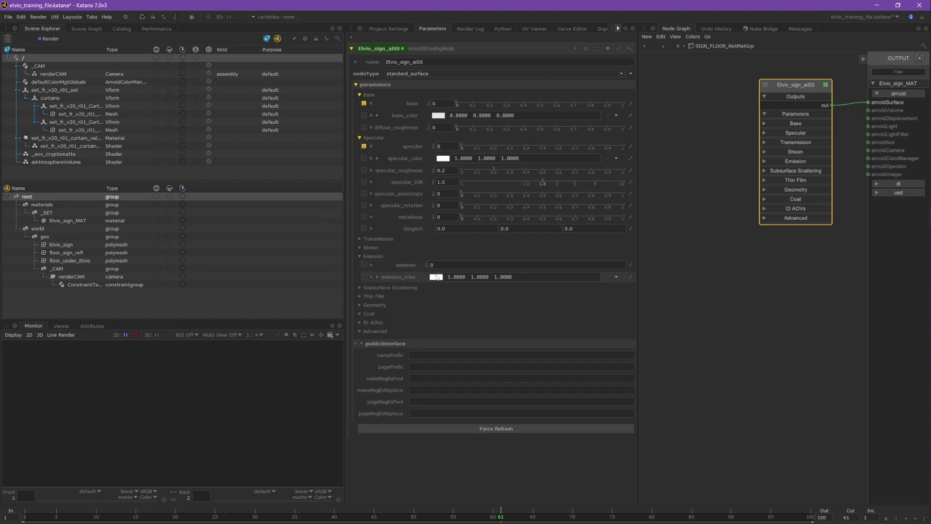
{"action": "left_click", "coordinate": [436, 278]}
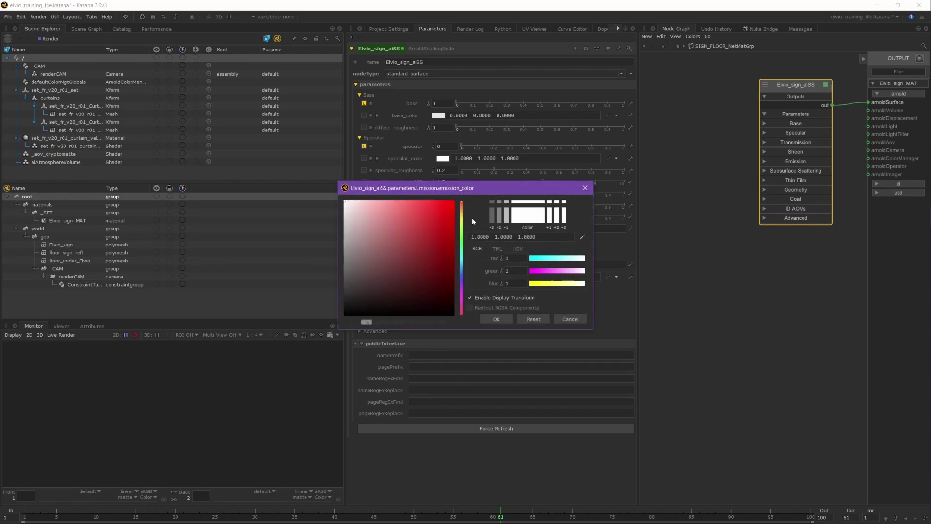
{"action": "left_click_drag", "start_coordinate": [440, 247], "coordinate": [456, 258]}
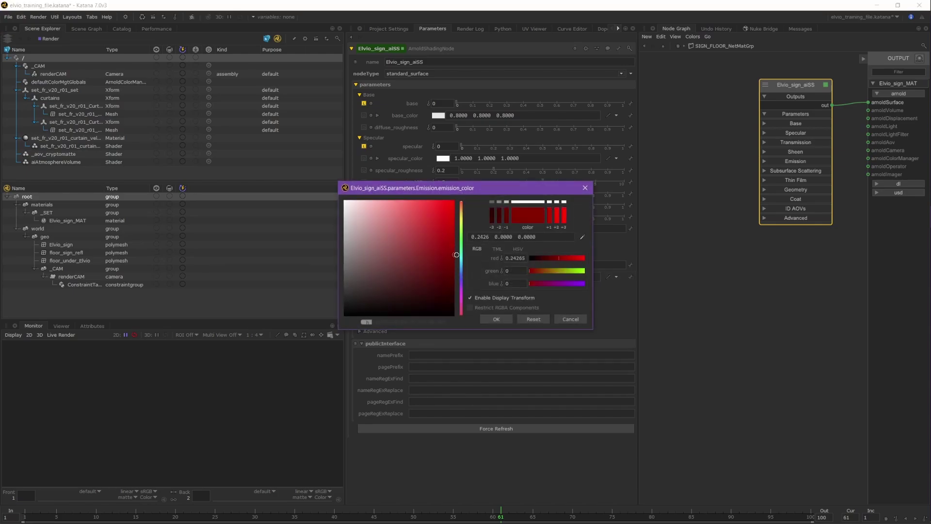
{"action": "left_click", "coordinate": [519, 249]}
{"action": "left_click", "coordinate": [497, 250]}
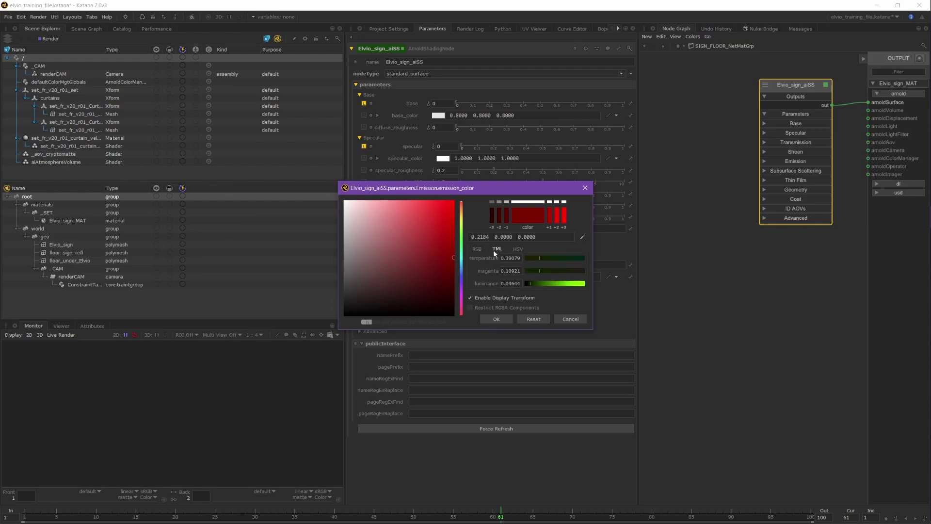
{"action": "left_click", "coordinate": [478, 249]}
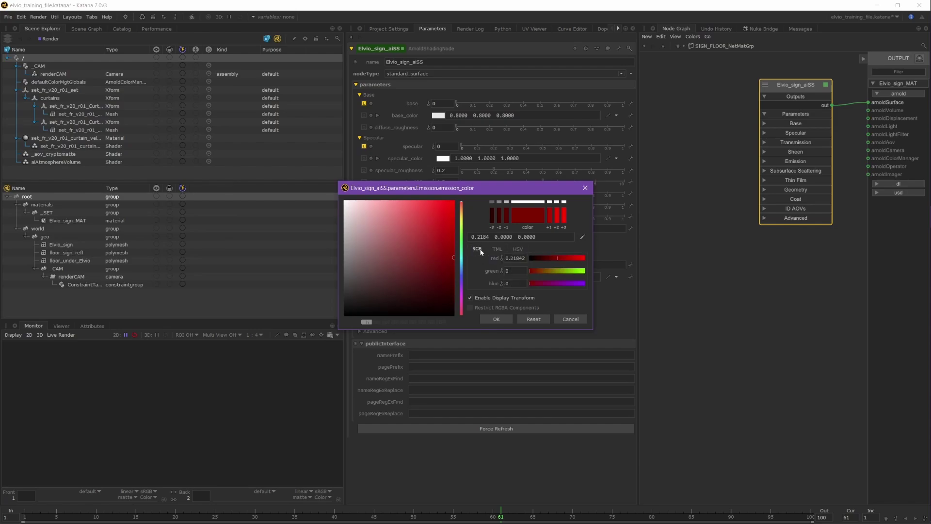
{"action": "left_click", "coordinate": [499, 319]}
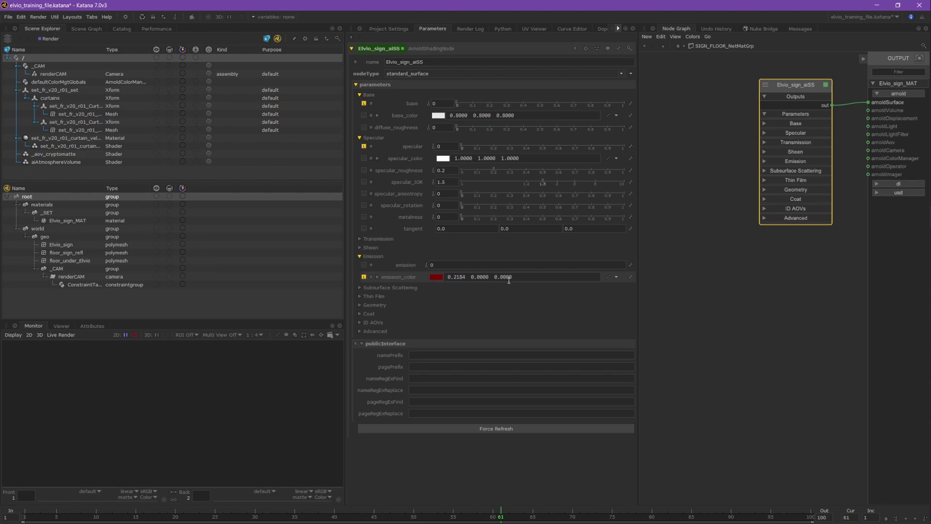
Add an ArnoldShadingNode beside the Elvio_sign_aiSS shader in the SIGN_FLOOR_NetMatGrp network.
{"action": "left_click", "coordinate": [692, 144]}
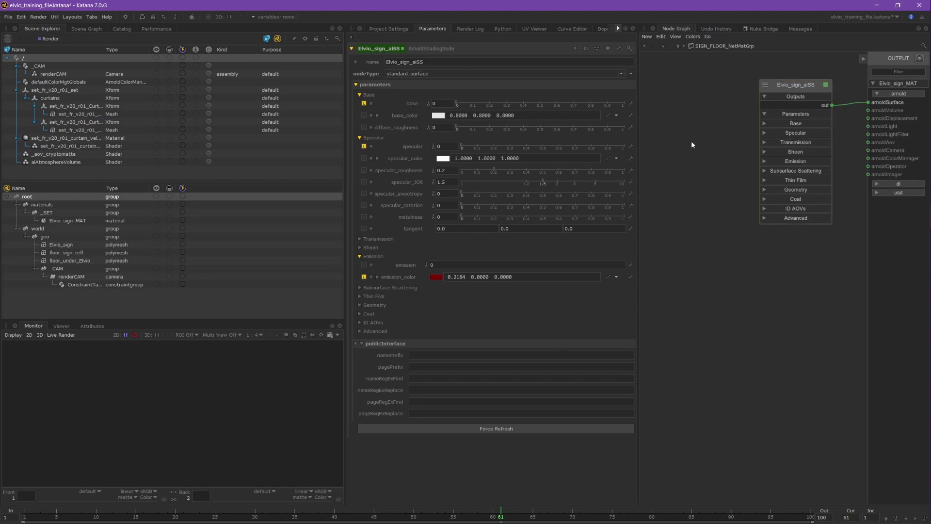
{"action": "key", "text": "Tab"}
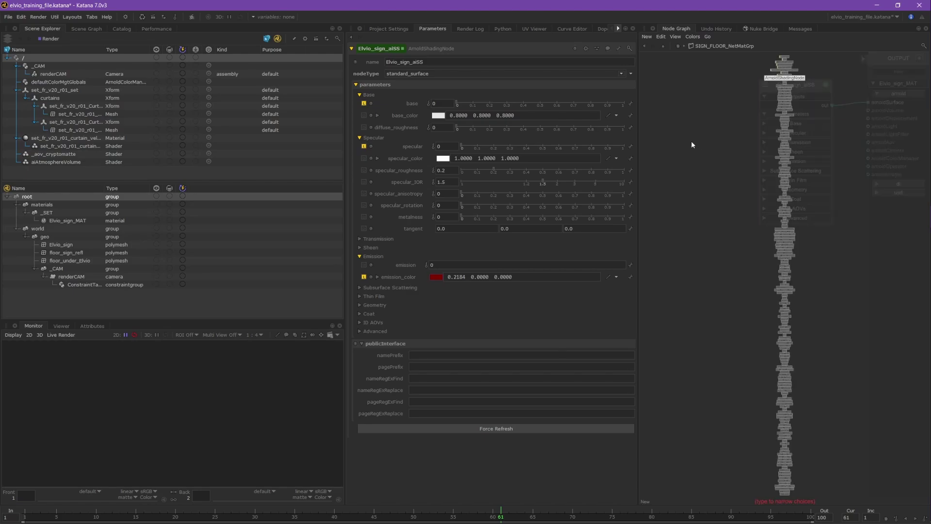
{"action": "type", "text": "arnold"}
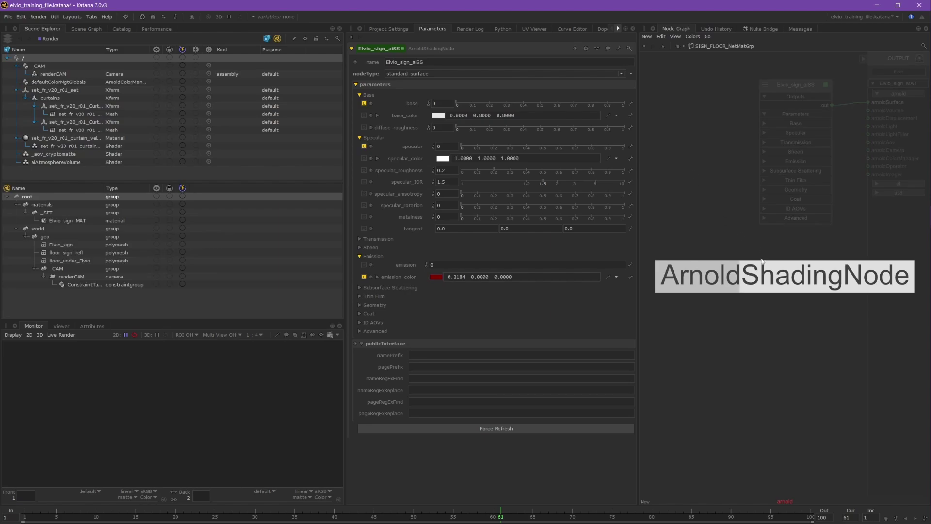
{"action": "key", "text": "Return"}
{"action": "left_click", "coordinate": [697, 102]}
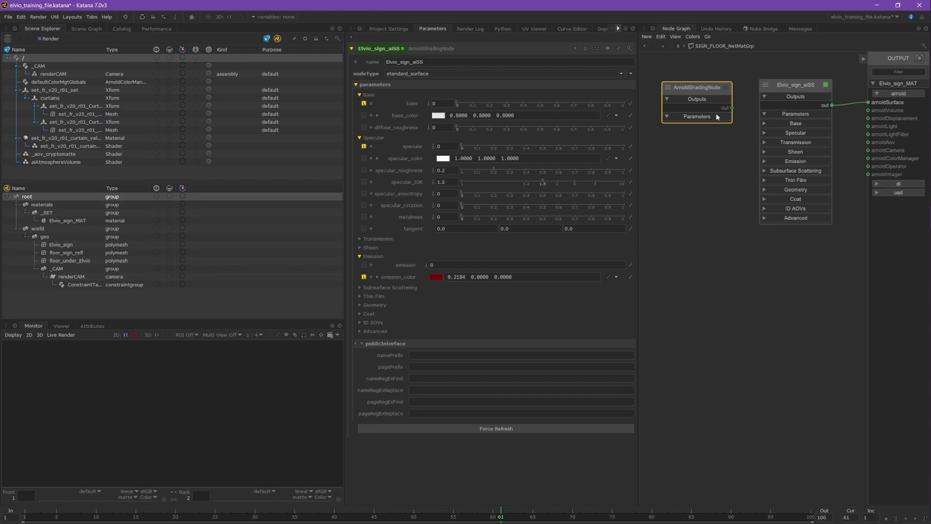
Rename the new ArnoldShadingNode to Elvio_sign_mask_IMG.
{"action": "left_click", "coordinate": [726, 87]}
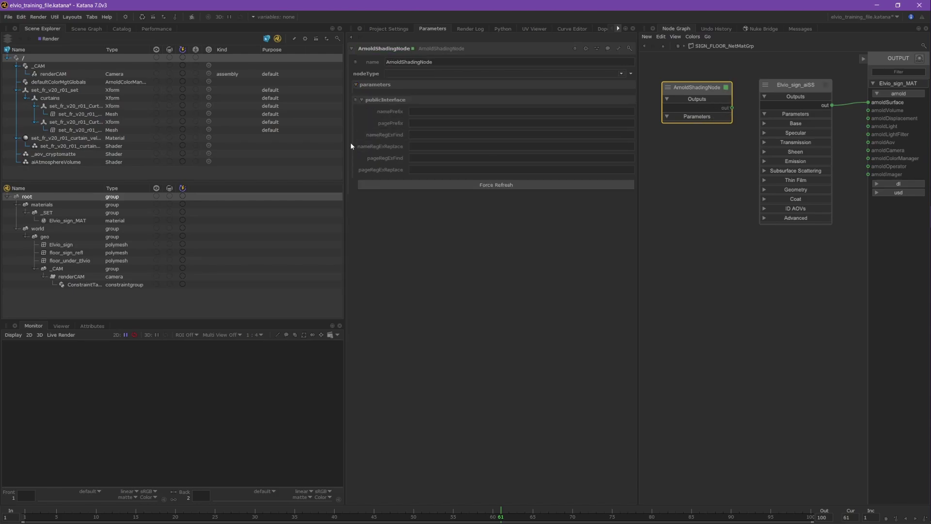
{"action": "left_click", "coordinate": [383, 48]}
{"action": "key", "text": "ctrl+a"}
{"action": "key", "text": "BackSpace"}
{"action": "type", "text": "Elvio_sign_mask_IMG"}
{"action": "key", "text": "Return"}
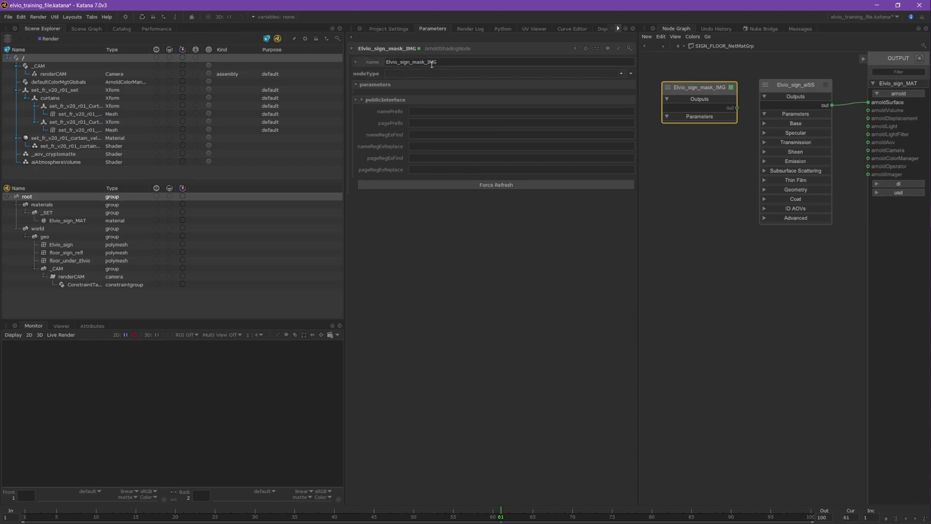
Set the node type of Elvio_sign_mask_IMG to image and expand its File parameters.
{"action": "left_click", "coordinate": [428, 73]}
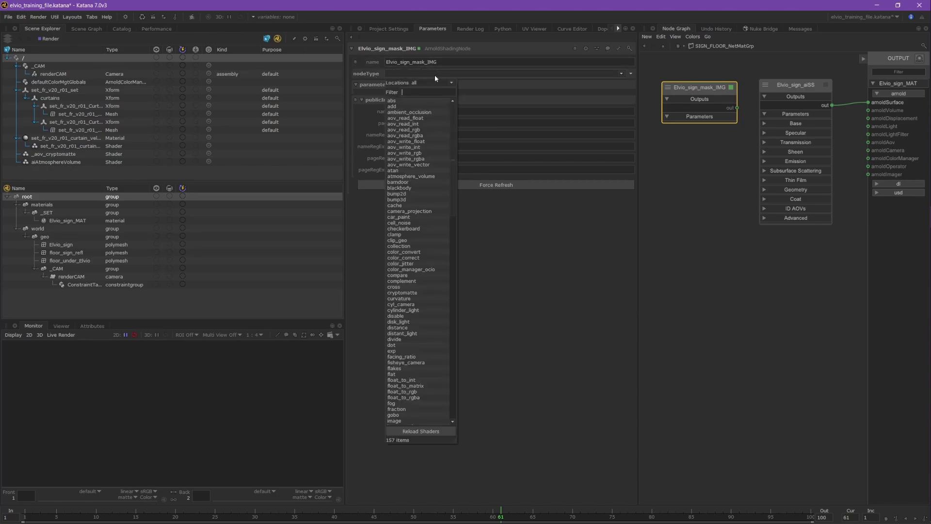
{"action": "type", "text": "imag"}
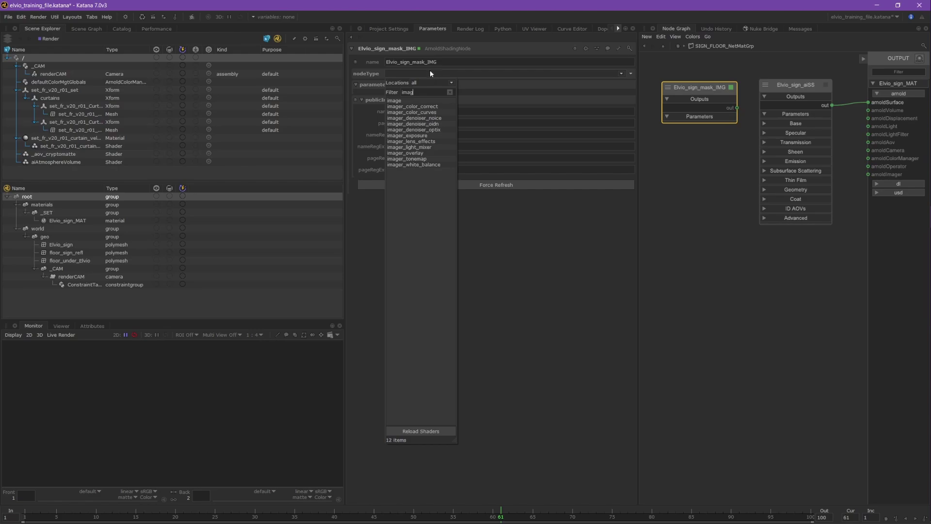
{"action": "left_click", "coordinate": [394, 101]}
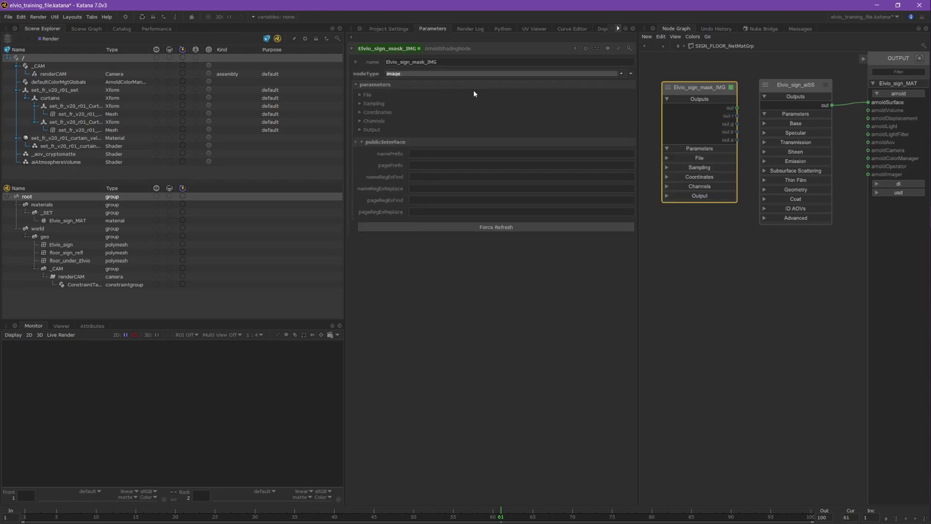
{"action": "left_click", "coordinate": [359, 94]}
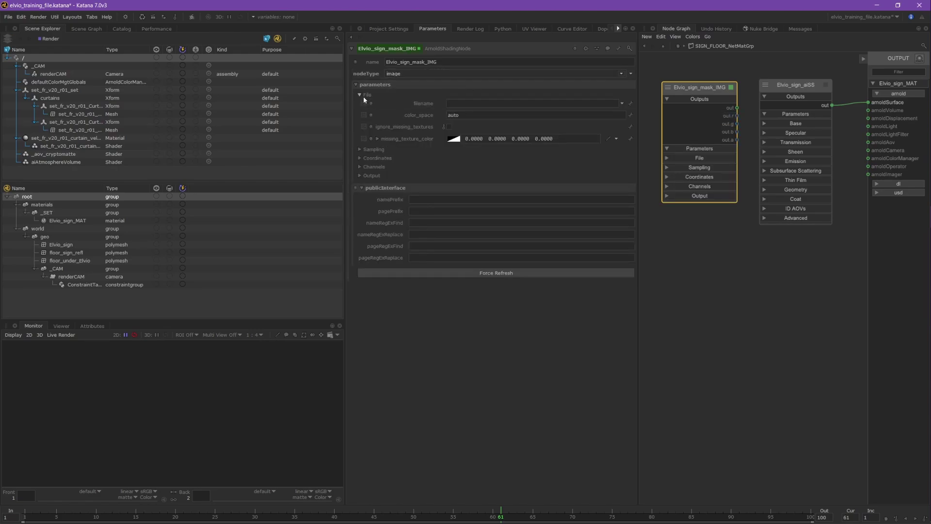
{"action": "left_click", "coordinate": [622, 104]}
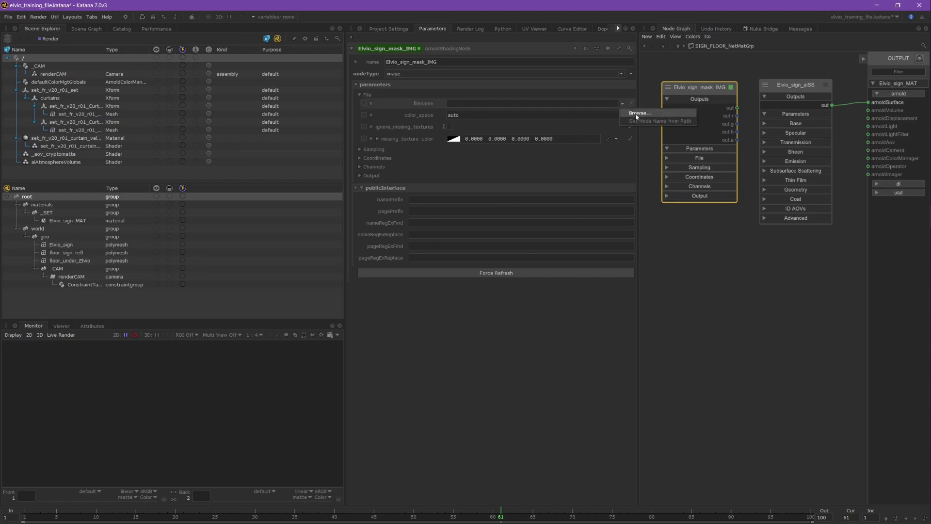
{"action": "left_click", "coordinate": [636, 113]}
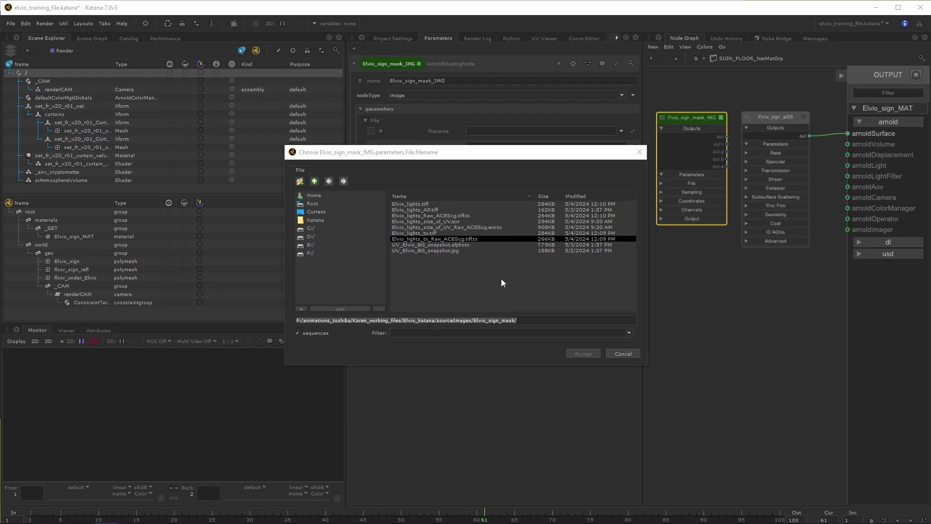
{"action": "left_click", "coordinate": [622, 354]}
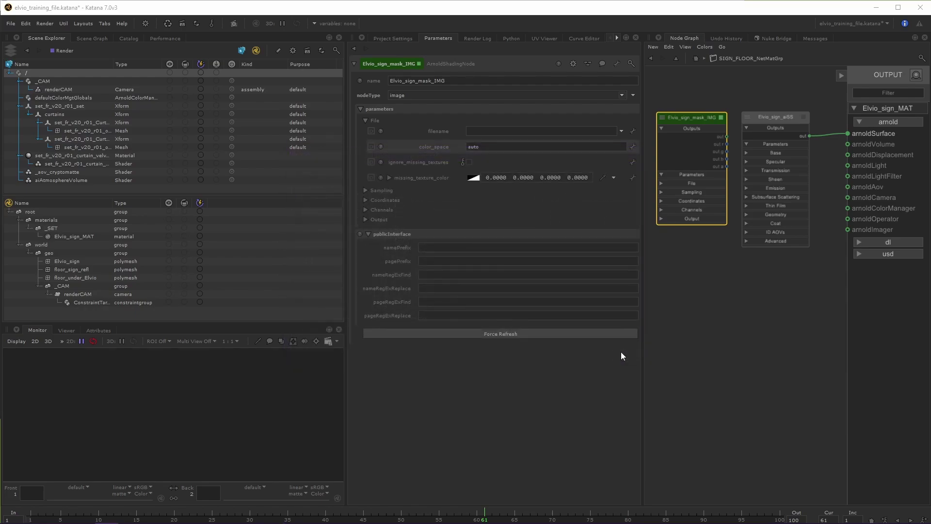
Enable texture_auto_generate_tx in the Texture System settings of the ArnoldGlobalSettings node.
{"action": "left_click", "coordinate": [651, 58]}
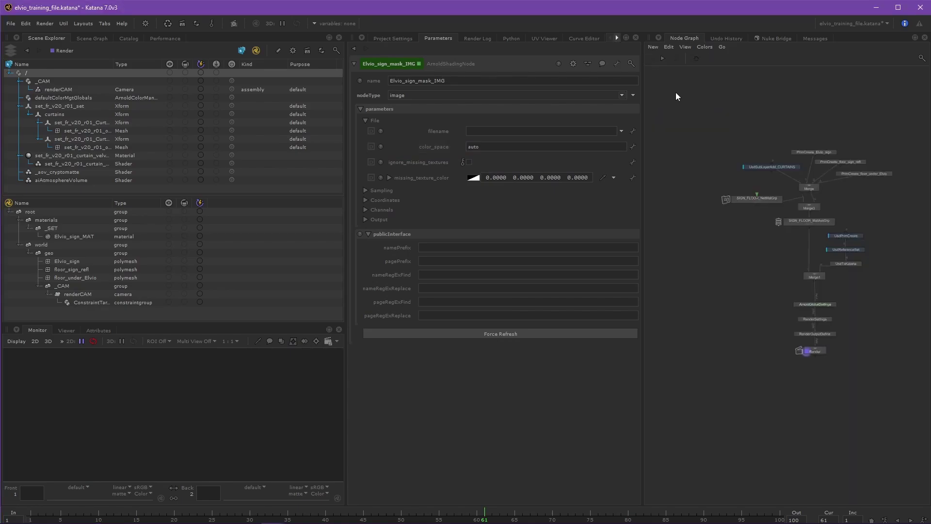
{"action": "left_click", "coordinate": [834, 303]}
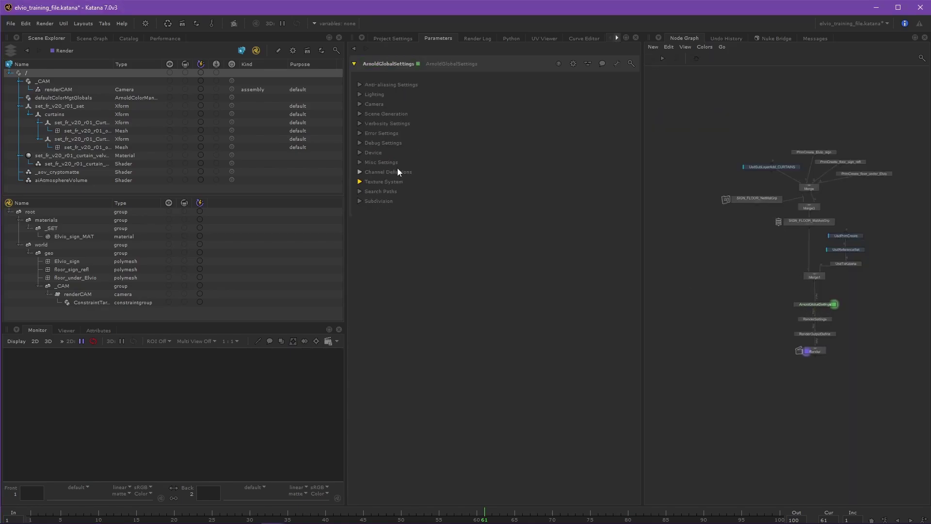
{"action": "left_click", "coordinate": [360, 181]}
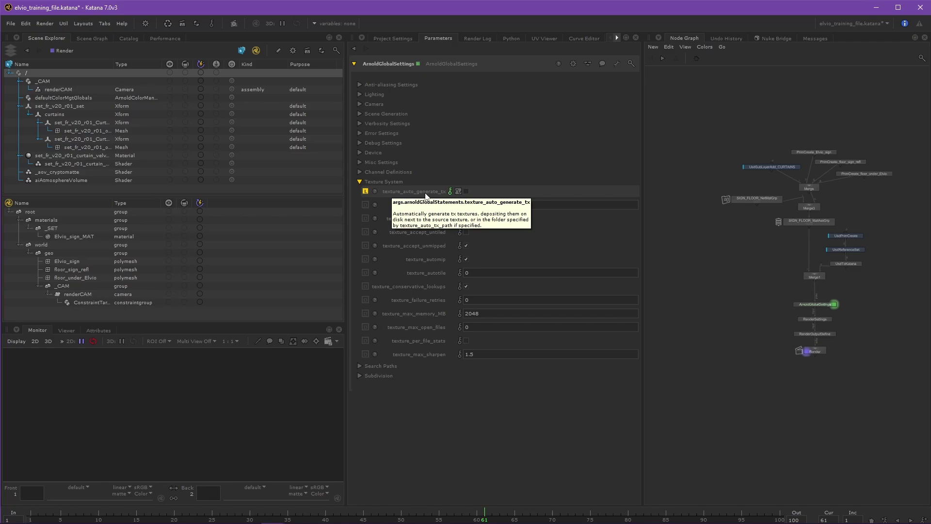
{"action": "left_click", "coordinate": [466, 191]}
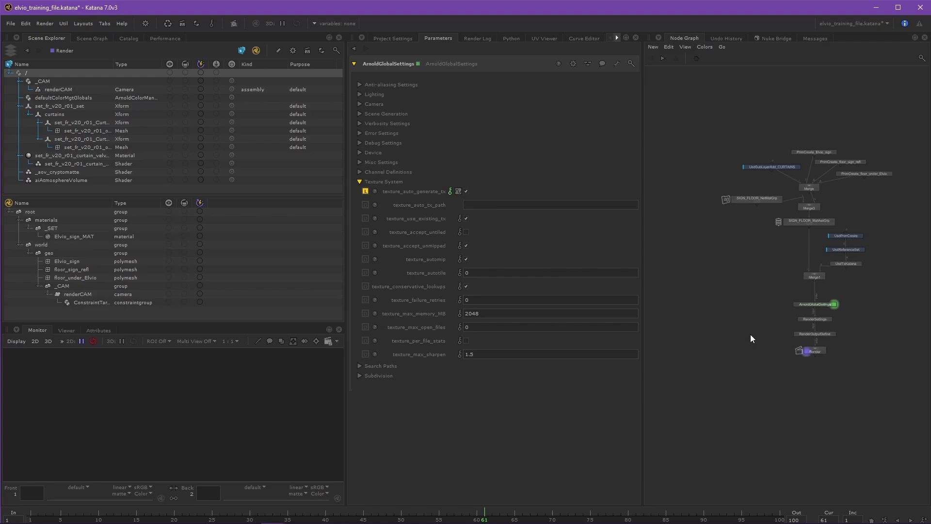
Return to the SIGN_FLOOR_NetMatGrp network and load Elvio_lights_Raw_ACEScg.tiff.tx as the image file of Elvio_sign_mask_IMG.
{"action": "middle_click", "coordinate": [756, 201], "text": "ctrl"}
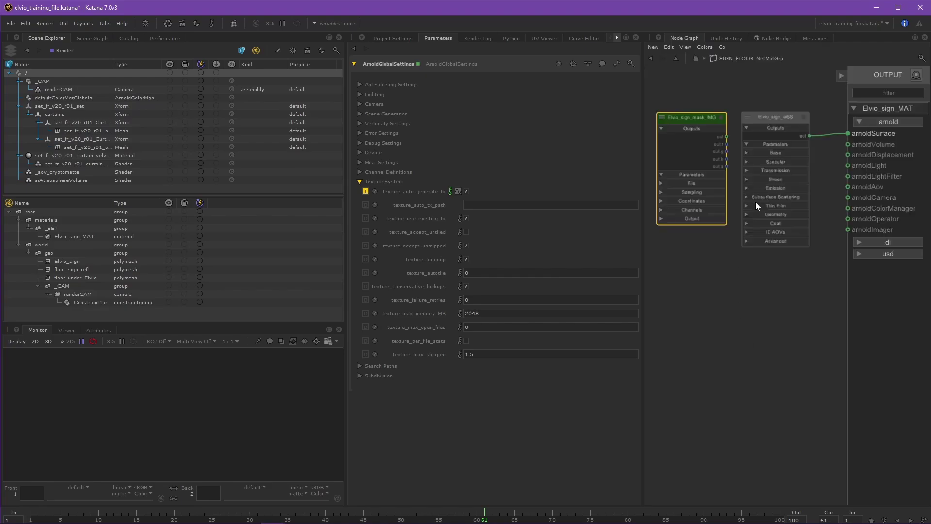
{"action": "left_click", "coordinate": [721, 120]}
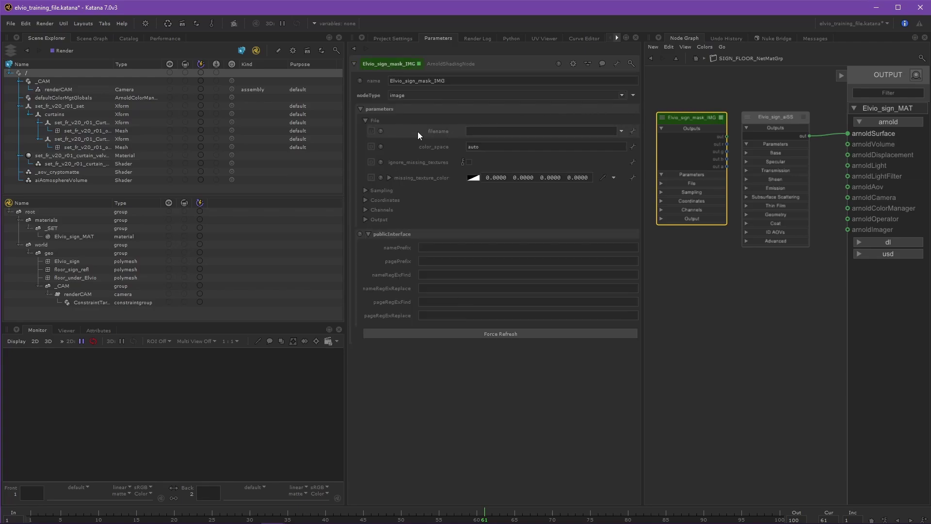
{"action": "left_click", "coordinate": [621, 132]}
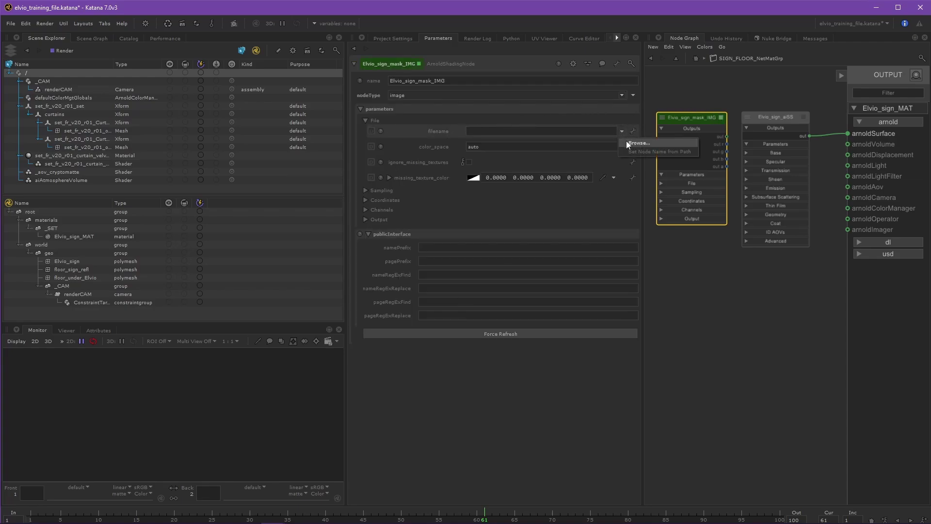
{"action": "left_click", "coordinate": [634, 144]}
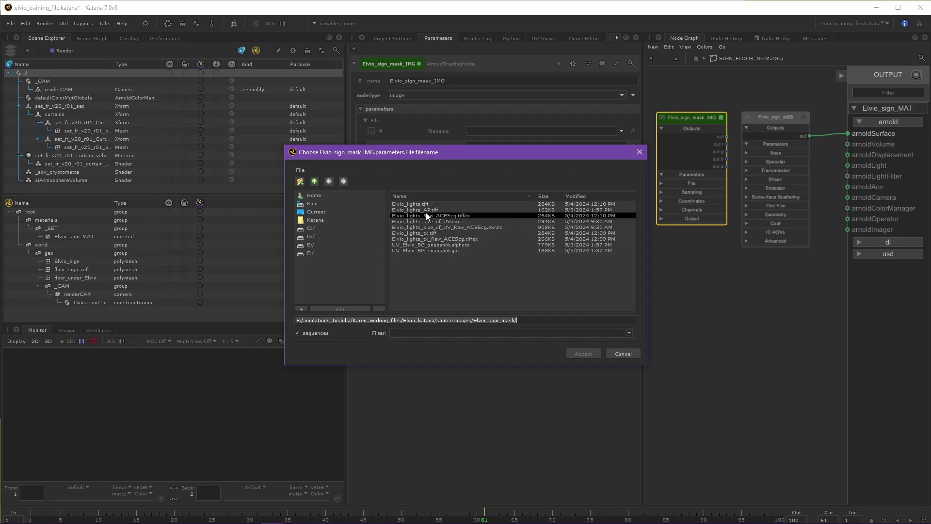
{"action": "left_click", "coordinate": [454, 216]}
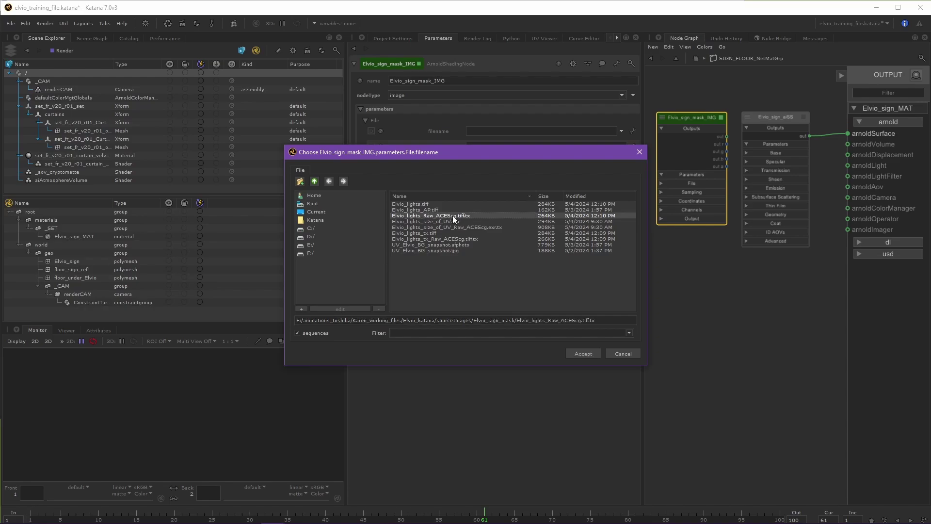
{"action": "left_click", "coordinate": [587, 354]}
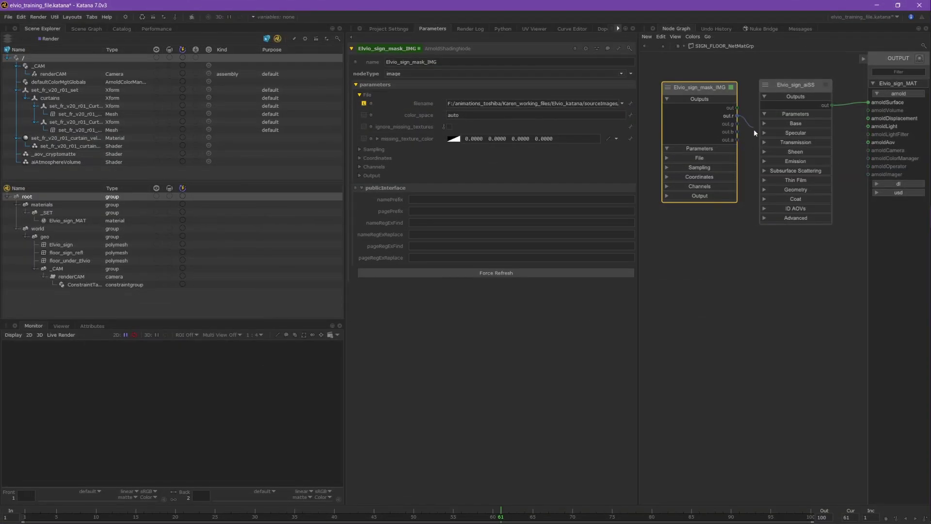
Connect the red channel output (out.r) of Elvio_sign_mask_IMG to the emission input of Elvio_sign_aiSS.
{"action": "left_click_drag", "start_coordinate": [749, 163], "coordinate": [754, 164]}
{"action": "left_click", "coordinate": [765, 161]}
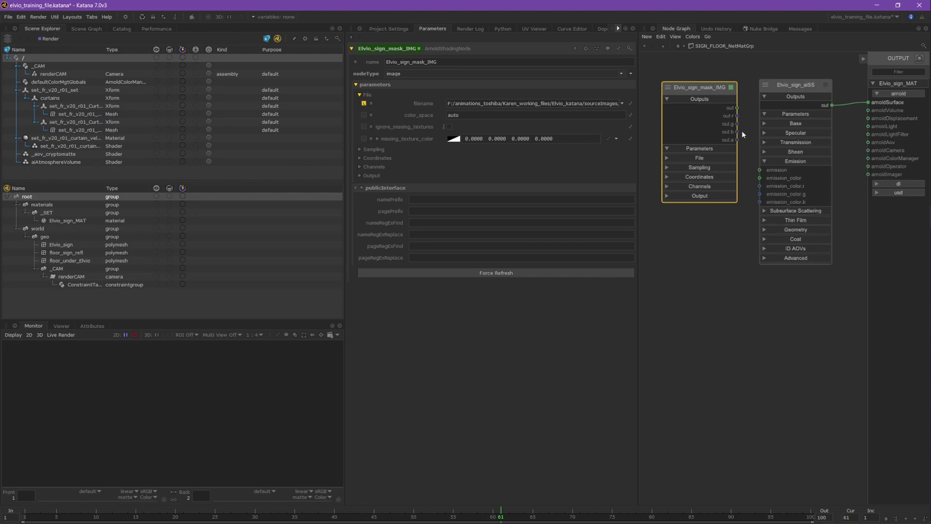
{"action": "left_click_drag", "start_coordinate": [736, 115], "coordinate": [760, 170]}
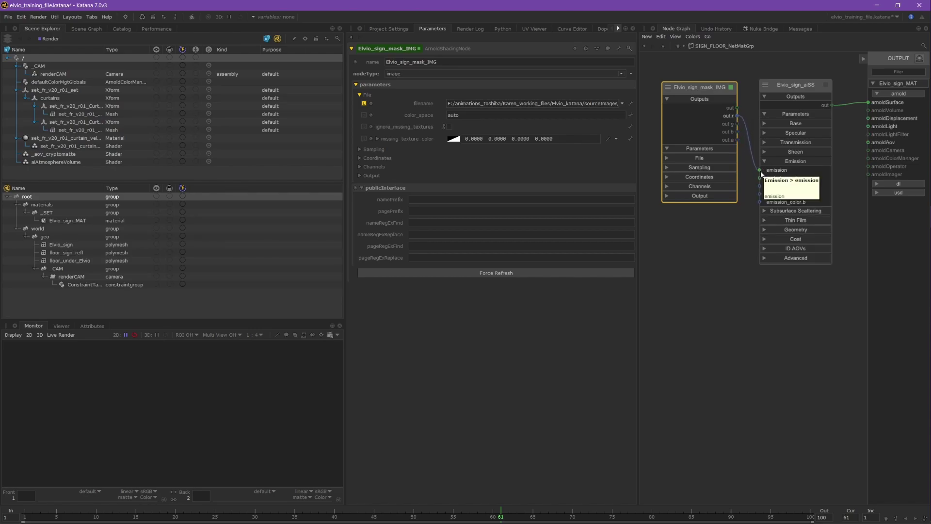
{"action": "left_click", "coordinate": [728, 242]}
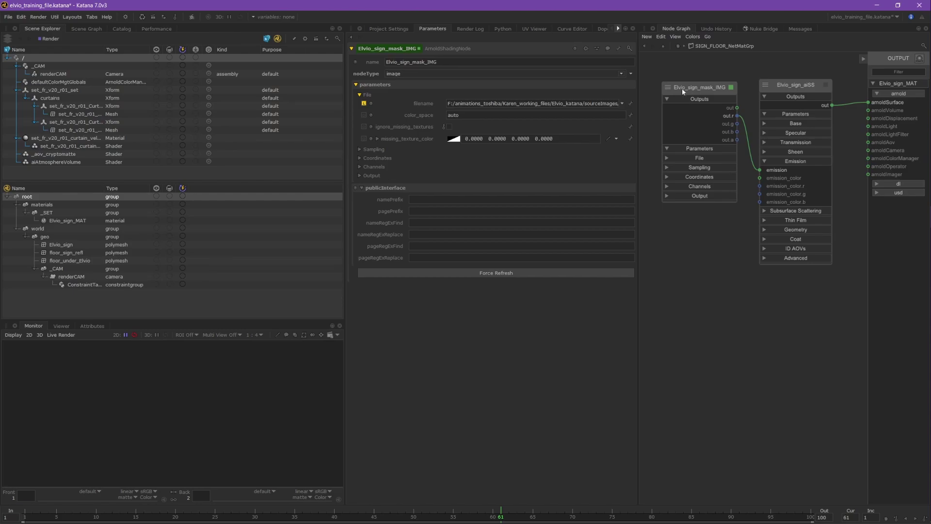
Add a second network material named floor_sign_refl_MAT to SIGN_FLOOR_NetMatGrp.
{"action": "left_click", "coordinate": [645, 46]}
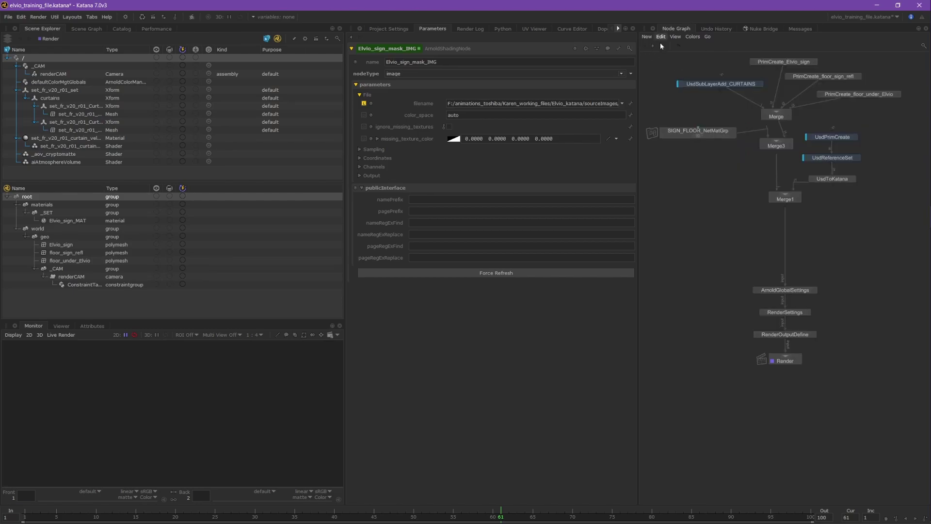
{"action": "left_click", "coordinate": [733, 131]}
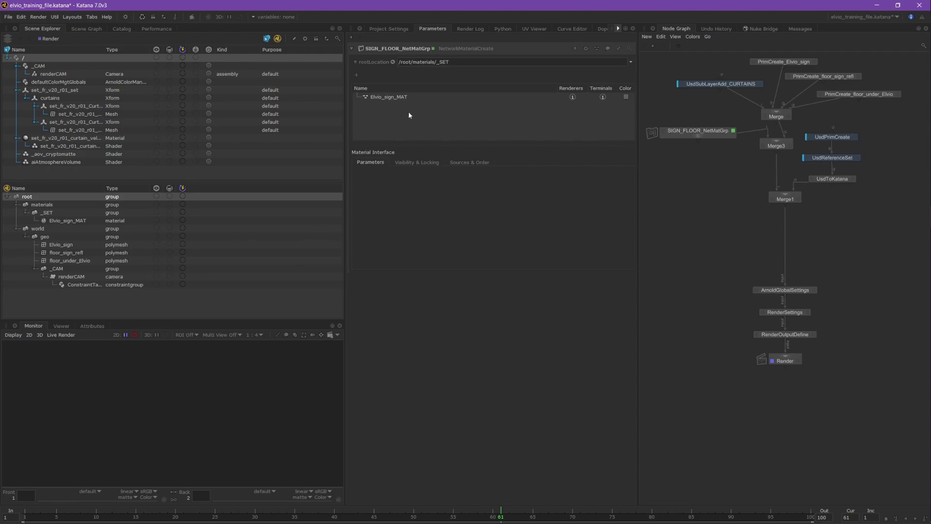
{"action": "left_click", "coordinate": [357, 74]}
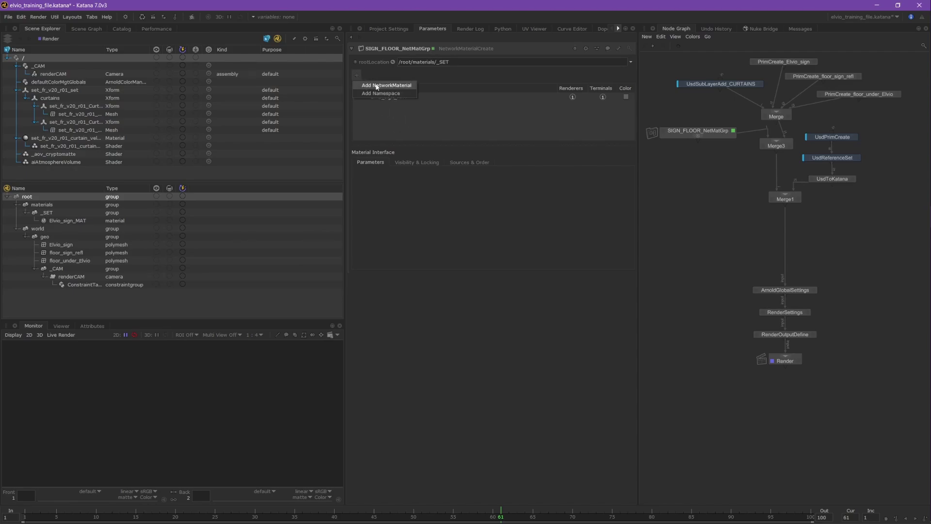
{"action": "left_click", "coordinate": [410, 95]}
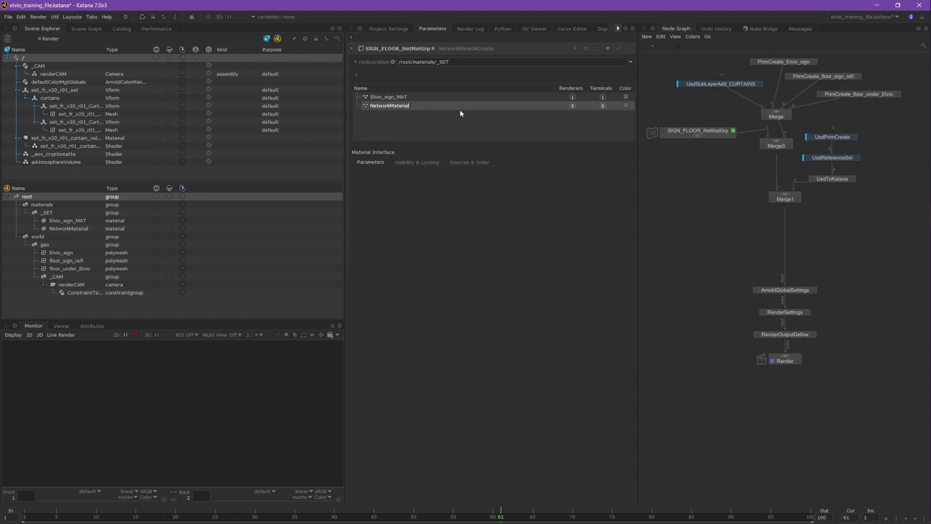
{"action": "type", "text": "floor_sign_refl_MAT"}
{"action": "key", "text": "Return"}
Add an ArnoldShadingNode inside SIGN_FLOOR_NetMatGrp and connect its output to the arnoldSurface input of floor_sign_refl_MAT.
{"action": "left_click", "coordinate": [698, 137]}
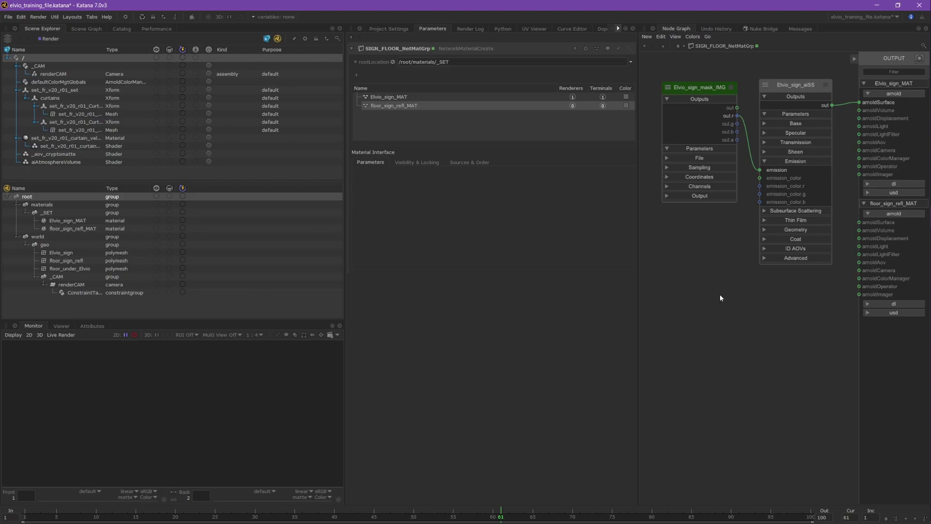
{"action": "key", "text": "Tab"}
{"action": "type", "text": "arnol"}
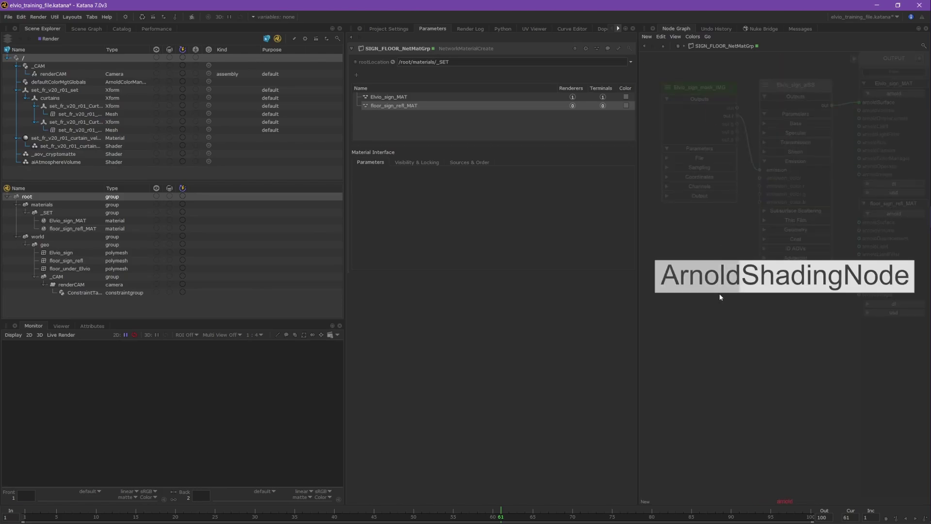
{"action": "key", "text": "Return"}
{"action": "left_click", "coordinate": [755, 294]}
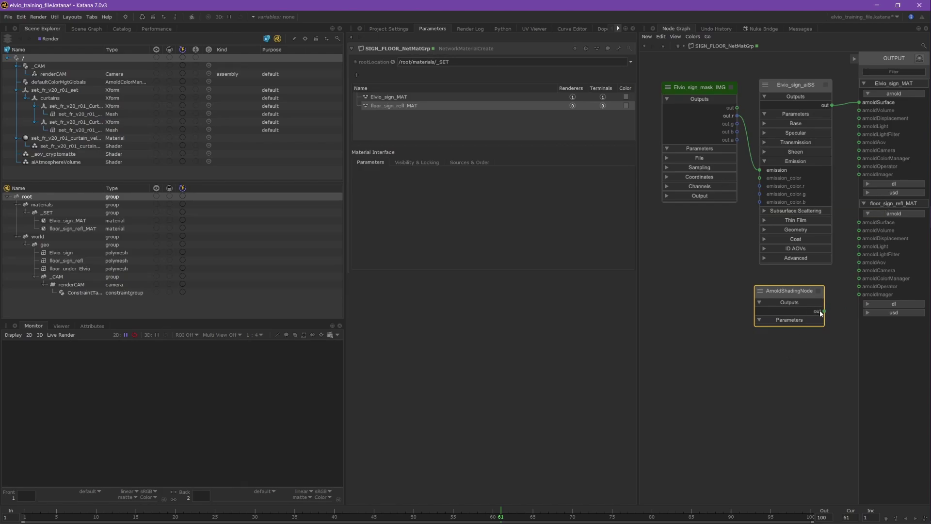
{"action": "left_click_drag", "start_coordinate": [825, 310], "coordinate": [859, 223]}
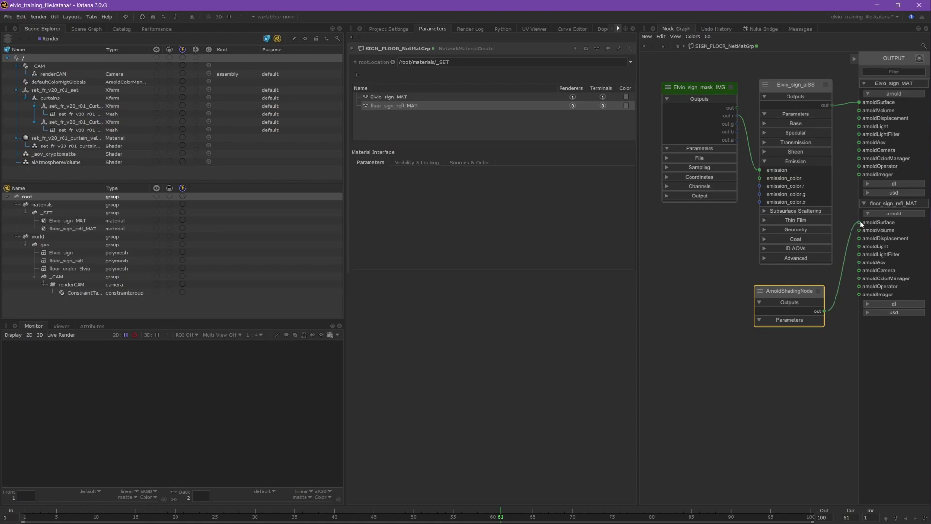
Rename the new ArnoldShadingNode as floor_sign_refl_aiSS and set its node type to standard_surface.
{"action": "left_click", "coordinate": [820, 293]}
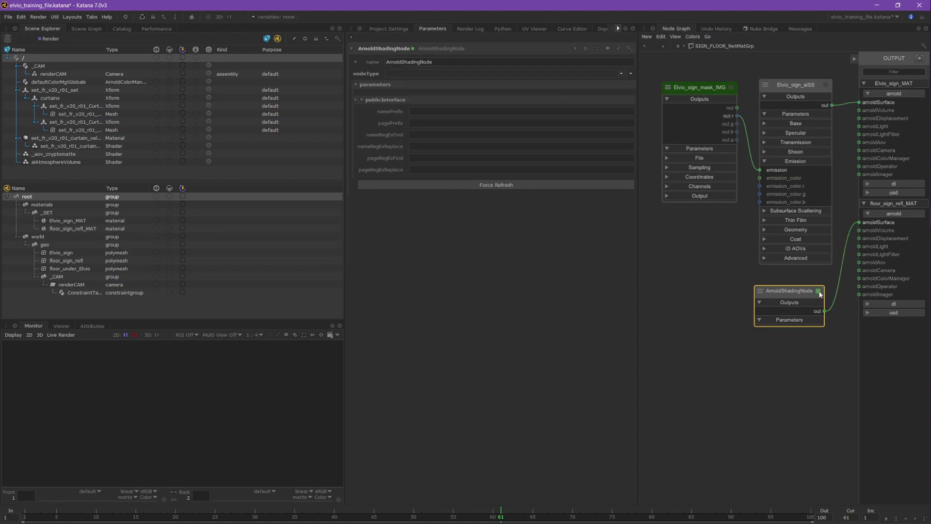
{"action": "left_click", "coordinate": [388, 48]}
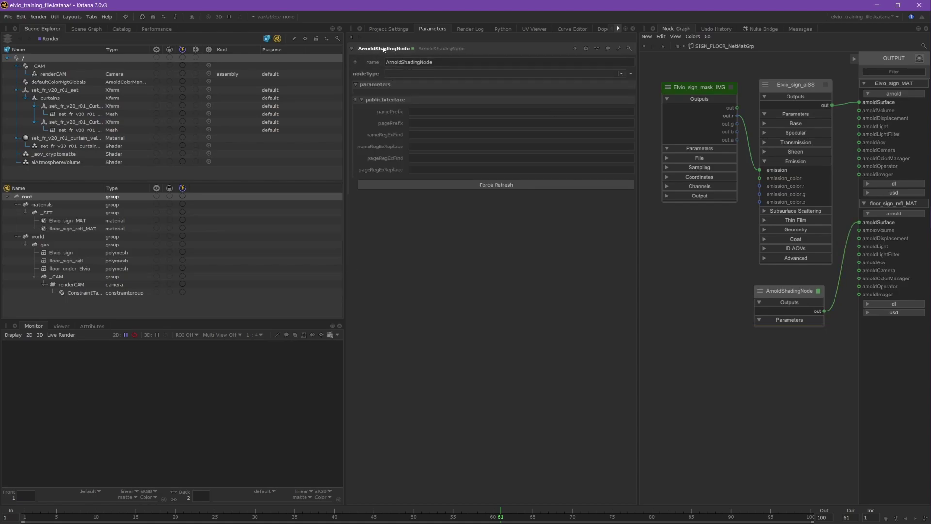
{"action": "type", "text": "floor_sign_refl_aiSS"}
{"action": "key", "text": "Return"}
{"action": "left_click", "coordinate": [400, 75]}
{"action": "type", "text": "sta"}
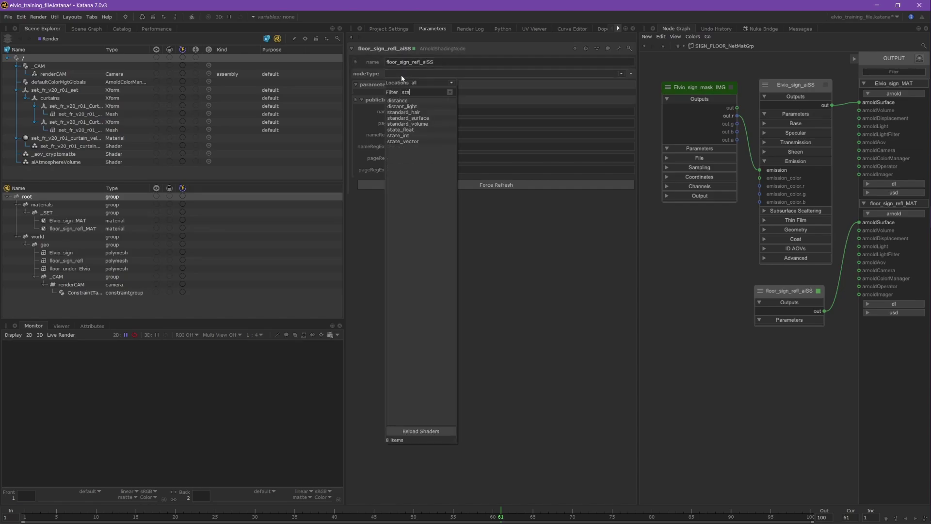
{"action": "left_click", "coordinate": [400, 119]}
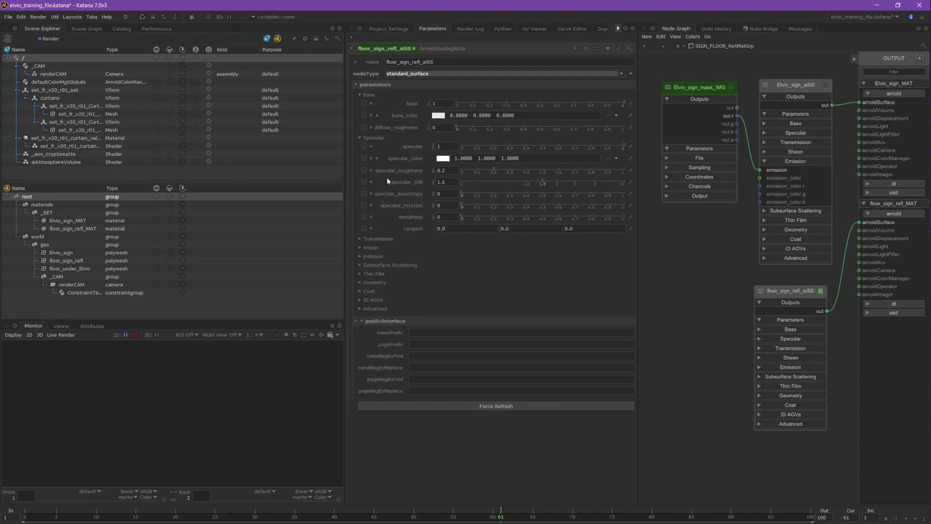
Set the base weight of floor_sign_refl_aiSS to 0 and its specular_roughness to 0.3.
{"action": "double_click", "coordinate": [435, 103]}
{"action": "type", "text": "0"}
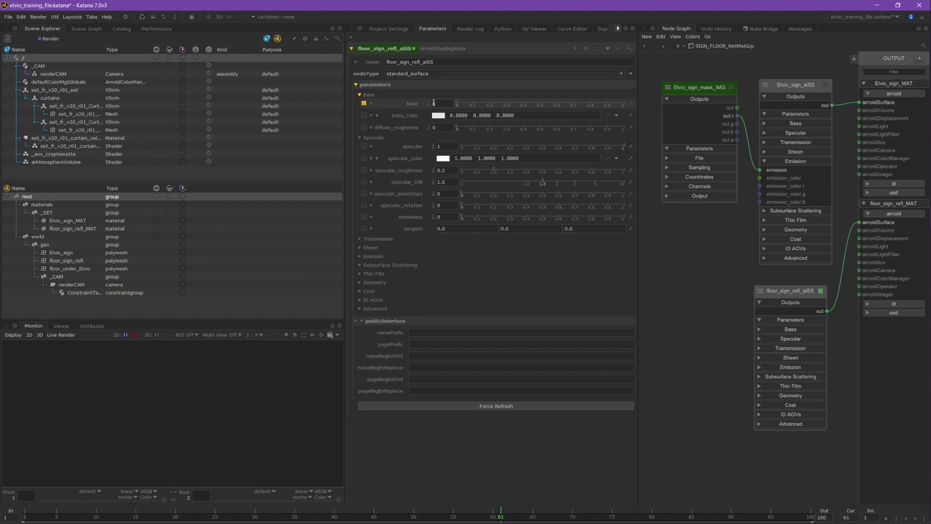
{"action": "key", "text": "Return"}
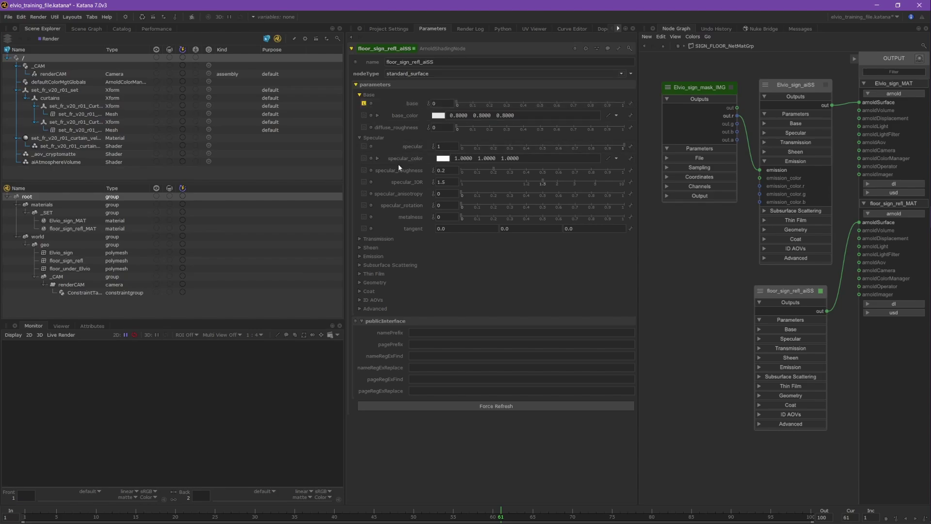
{"action": "double_click", "coordinate": [441, 170]}
{"action": "type", "text": "0.3"}
{"action": "key", "text": "Return"}
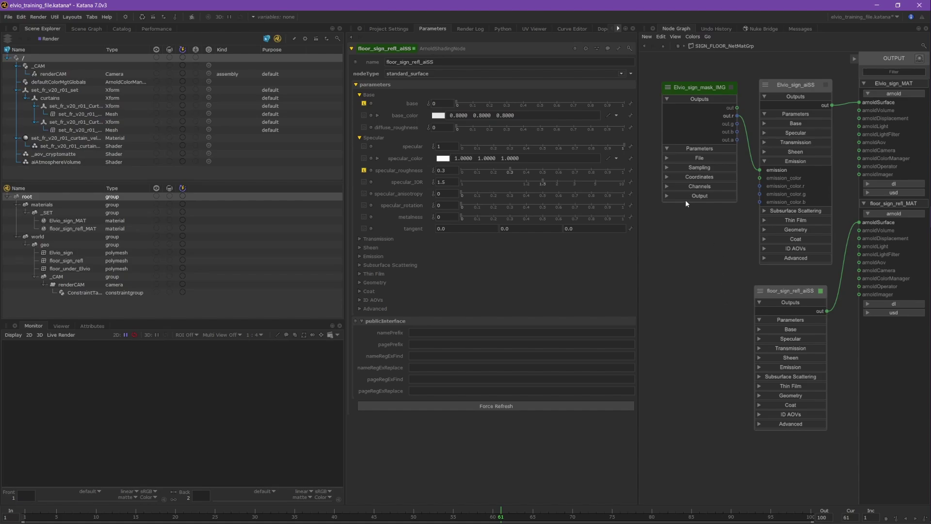
Add a third network material named floor_under_elvio_MAT to SIGN_FLOOR_NetMatGrp.
{"action": "left_click", "coordinate": [644, 46]}
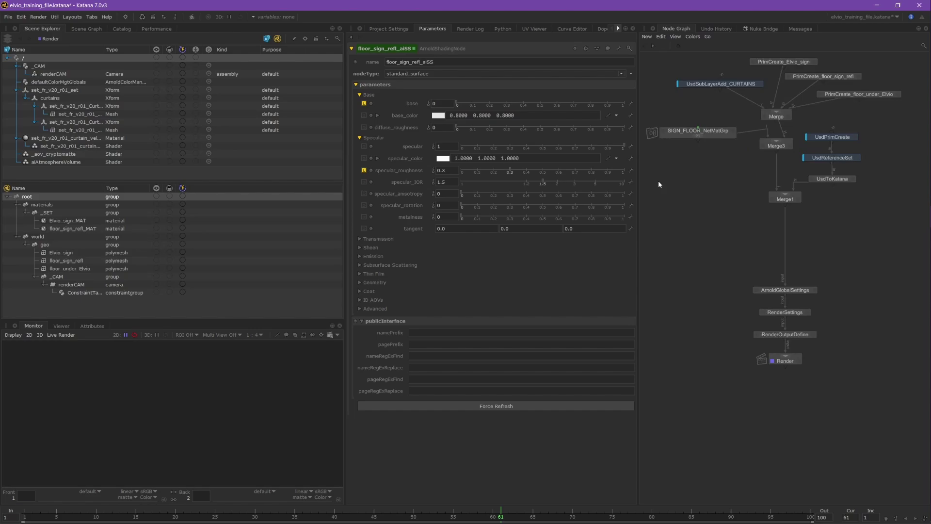
{"action": "left_click", "coordinate": [733, 131]}
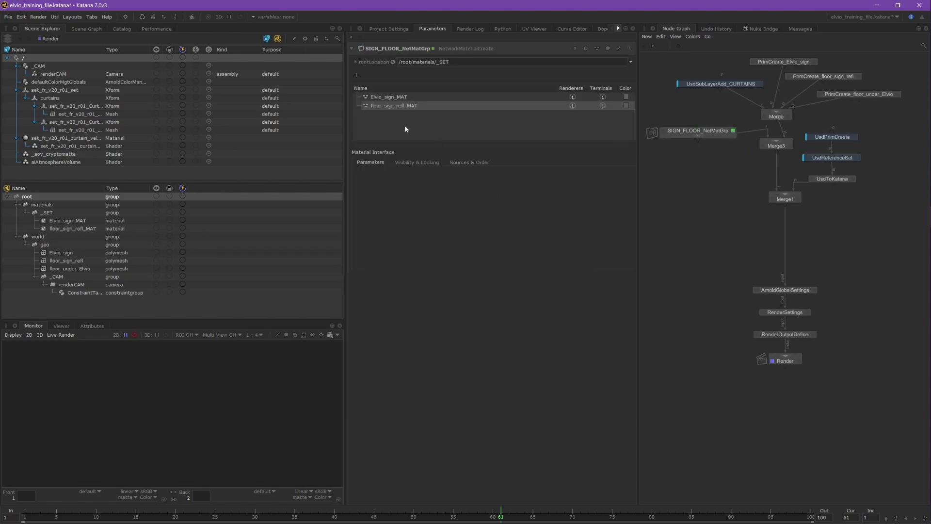
{"action": "left_click", "coordinate": [357, 74]}
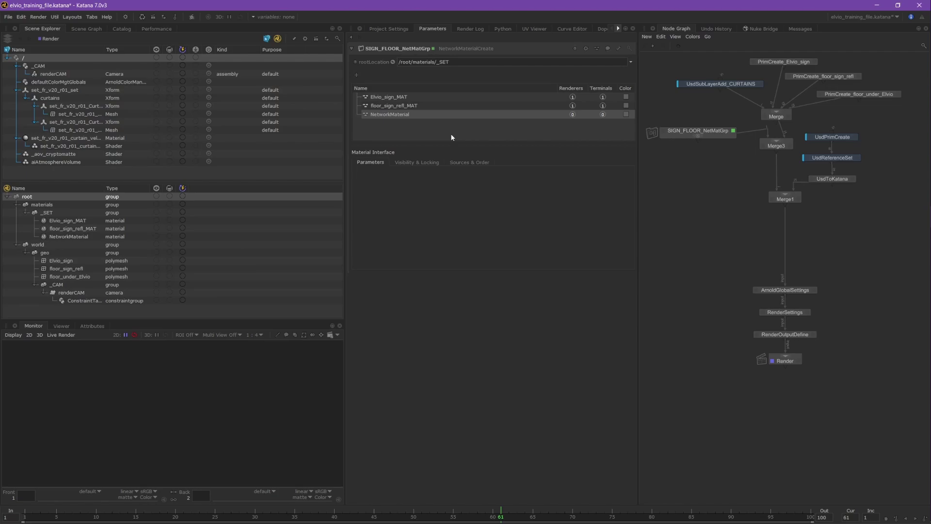
{"action": "left_click", "coordinate": [405, 115]}
{"action": "left_click", "coordinate": [404, 117]}
{"action": "key", "text": "ctrl+a"}
{"action": "type", "text": "floor_under_elvio_MAT"}
{"action": "key", "text": "Return"}
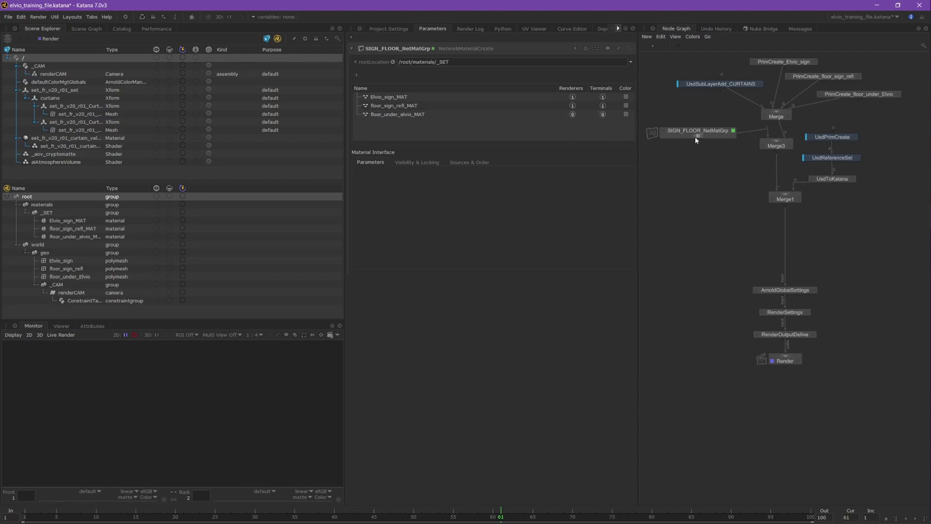
Add another ArnoldShadingNode inside SIGN_FLOOR_NetMatGrp, below floor_sign_refl_aiSS.
{"action": "left_click", "coordinate": [697, 136]}
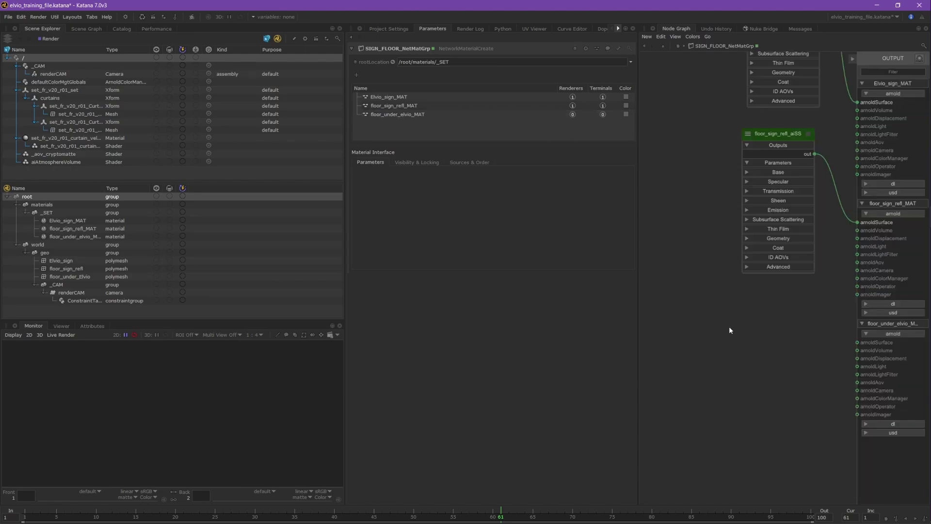
{"action": "key", "text": "Tab"}
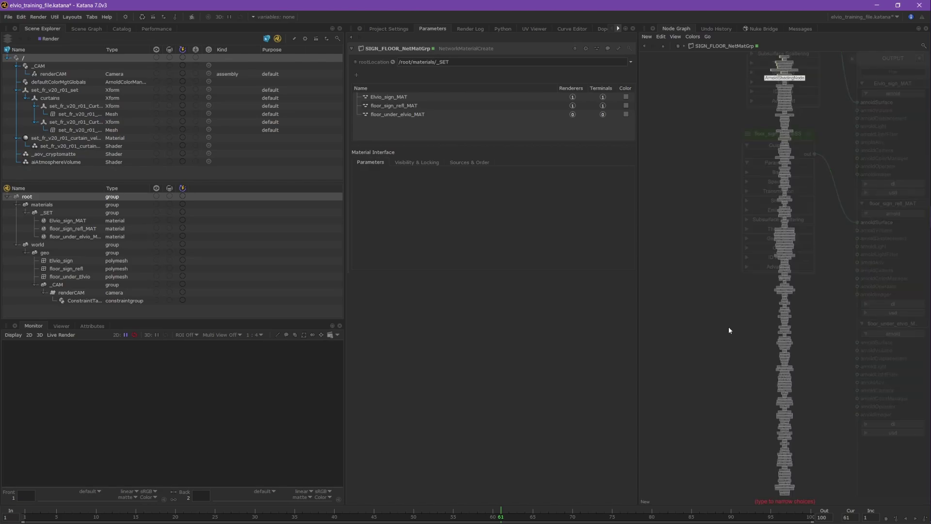
{"action": "type", "text": "arno"}
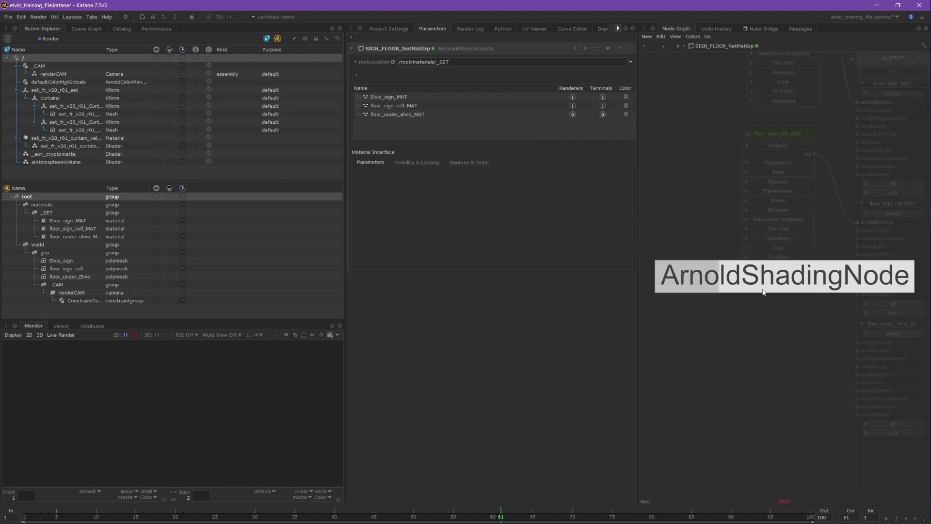
{"action": "left_click", "coordinate": [763, 290]}
{"action": "left_click", "coordinate": [743, 315]}
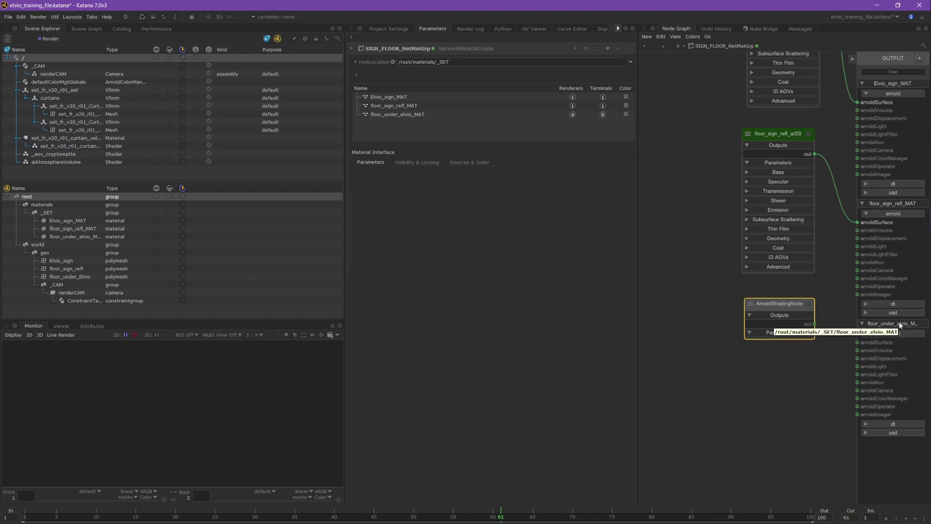
Collapse the connected material outputs and the three existing shading nodes, and move floor_sign_refl_aiSS up beneath Elvio_sign_aiSS.
{"action": "left_click", "coordinate": [863, 203]}
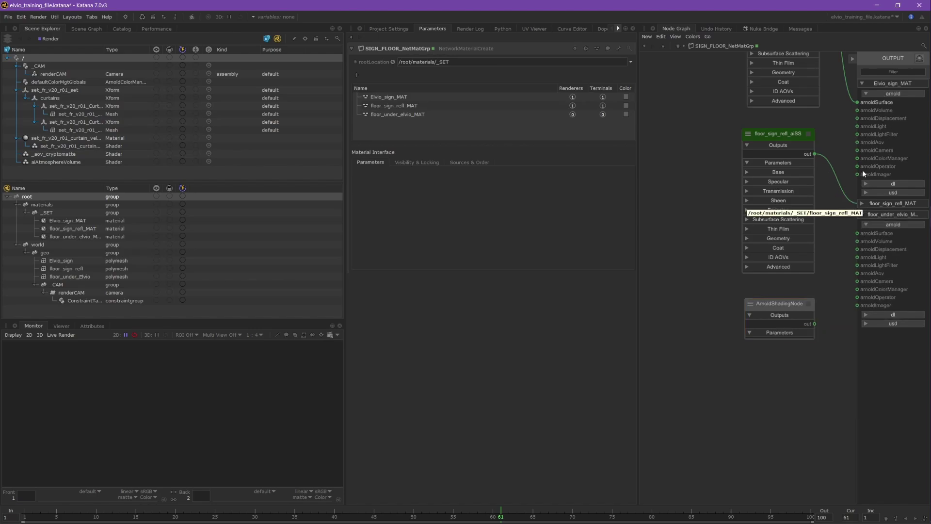
{"action": "left_click", "coordinate": [867, 94]}
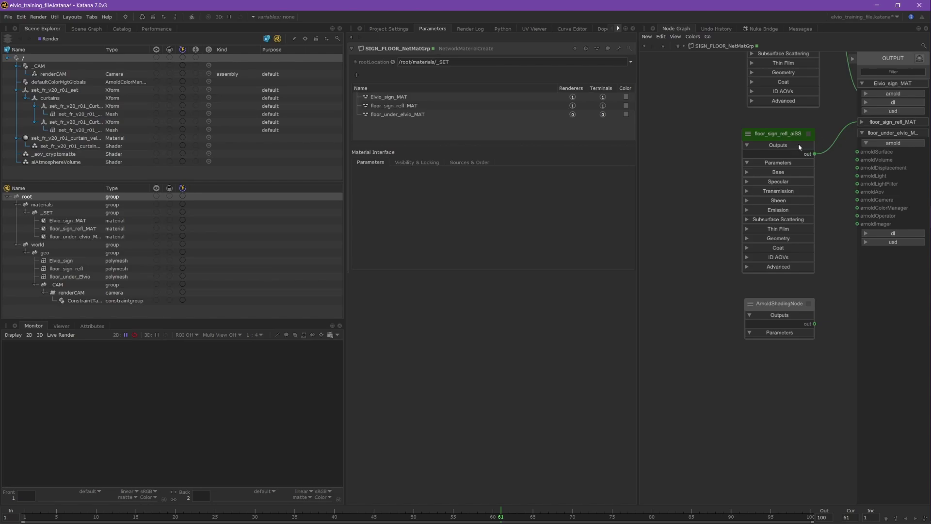
{"action": "left_click", "coordinate": [749, 133]}
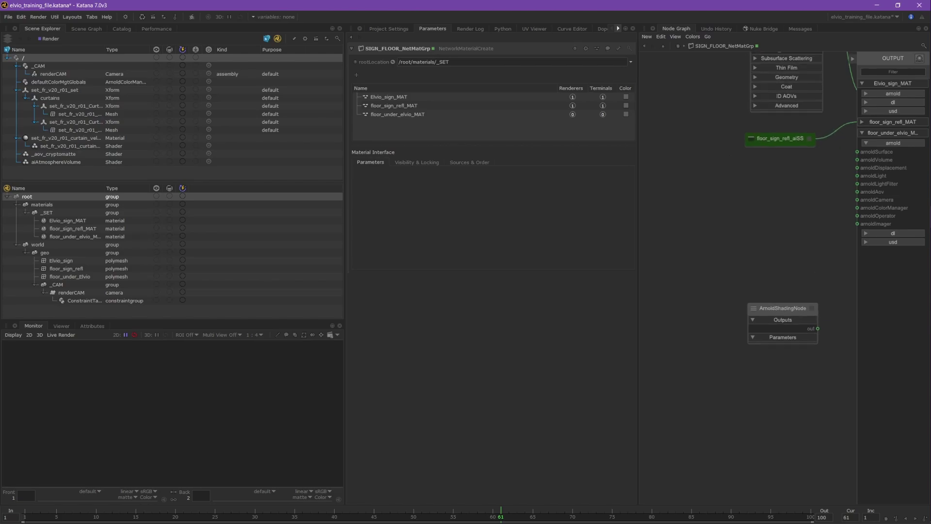
{"action": "middle_click_drag", "start_coordinate": [786, 152], "coordinate": [798, 310]}
{"action": "middle_click_drag", "start_coordinate": [765, 89], "coordinate": [745, 120]}
{"action": "left_click", "coordinate": [746, 115]}
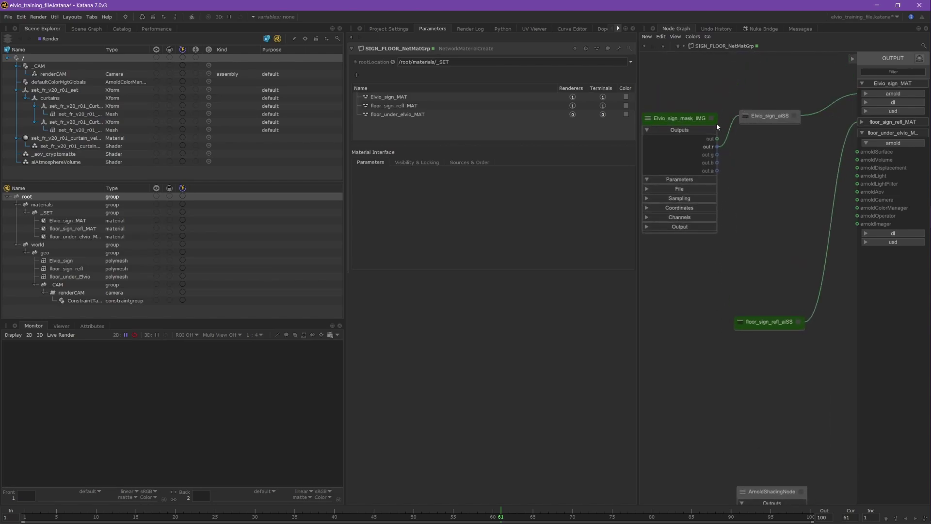
{"action": "left_click", "coordinate": [648, 118]}
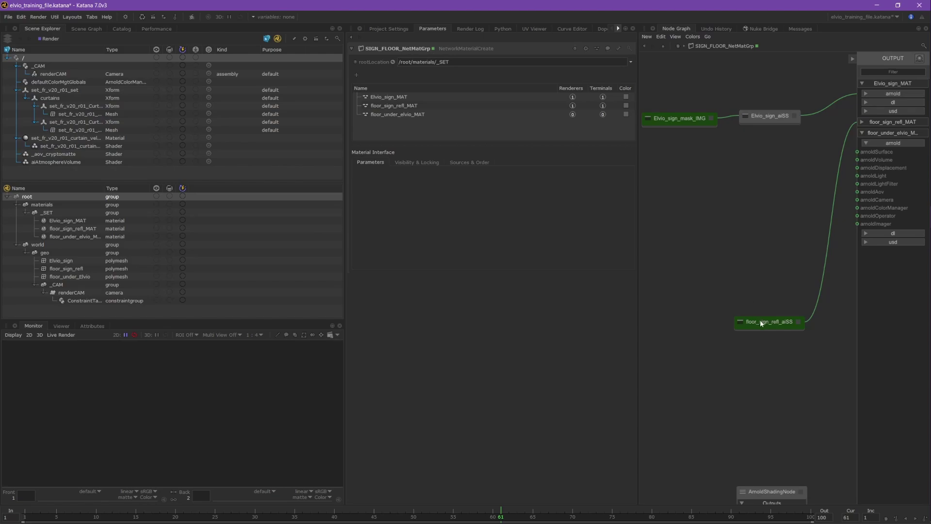
{"action": "left_click_drag", "start_coordinate": [760, 322], "coordinate": [768, 157]}
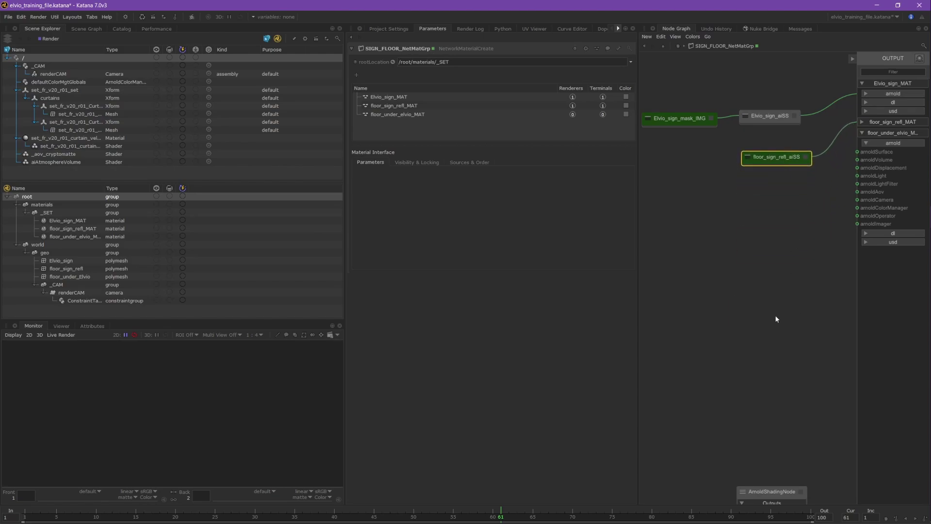
Move the new ArnoldShadingNode beneath floor_sign_refl_aiSS and connect its output to the arnoldSurface input of floor_under_elvio_MAT.
{"action": "left_click_drag", "start_coordinate": [769, 494], "coordinate": [773, 192]}
{"action": "left_click", "coordinate": [810, 210]}
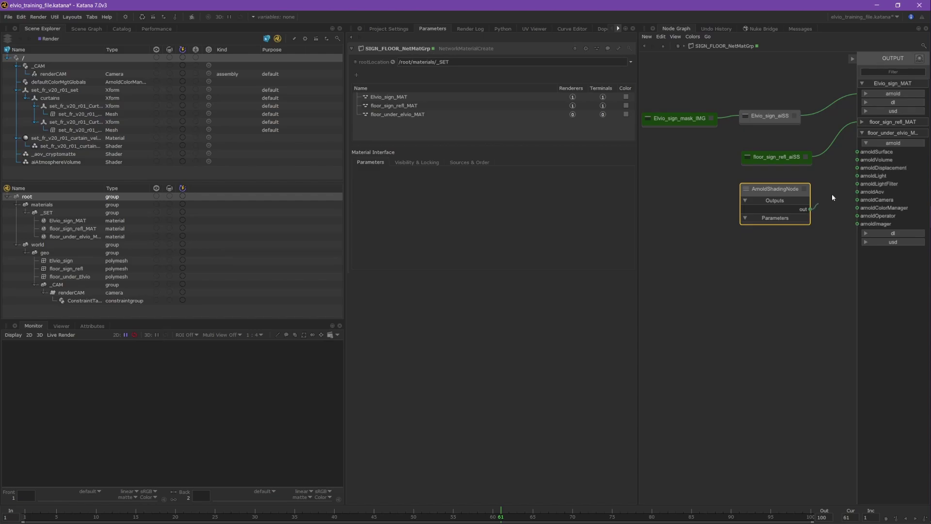
{"action": "left_click", "coordinate": [861, 152]}
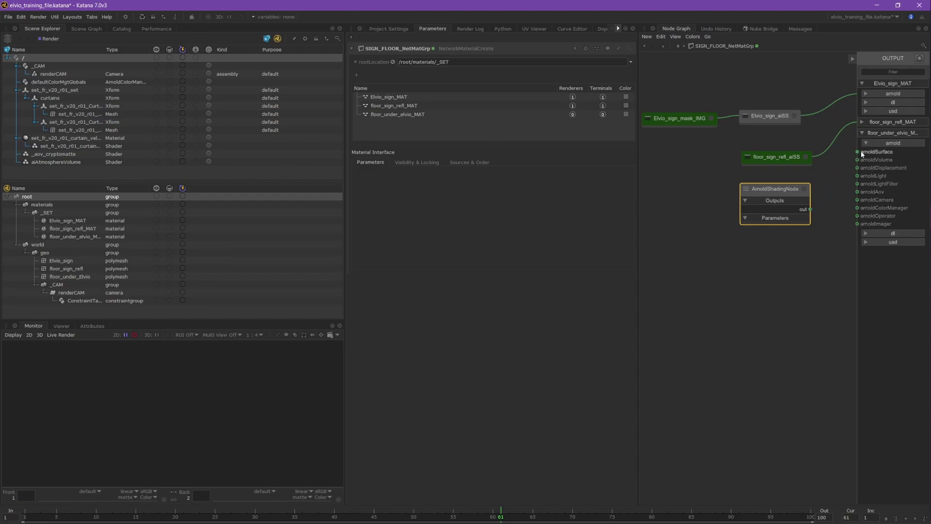
Rename the connected ArnoldShadingNode as floor_under_elvio_aiSS and set its node type to standard_surface.
{"action": "left_click", "coordinate": [804, 188]}
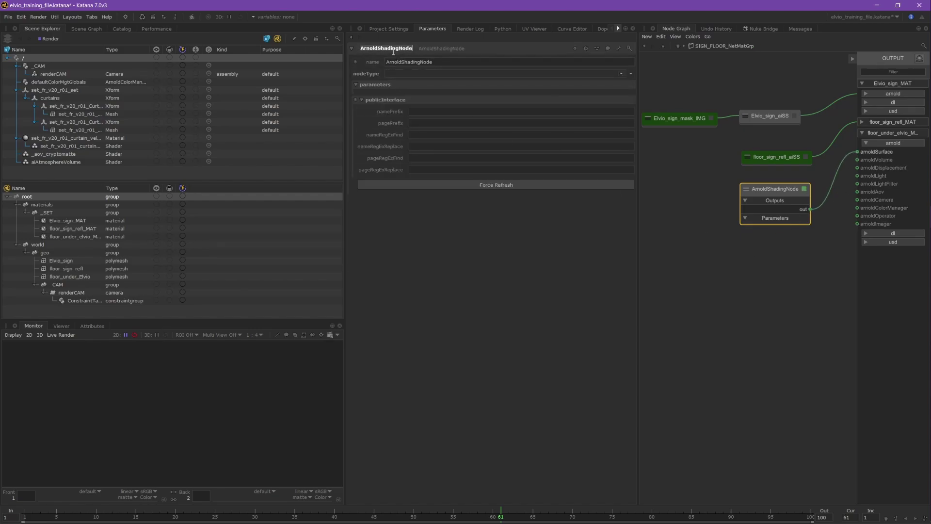
{"action": "type", "text": "floor_under_elvio_aiSS"}
{"action": "key", "text": "Return"}
{"action": "left_click", "coordinate": [394, 75]}
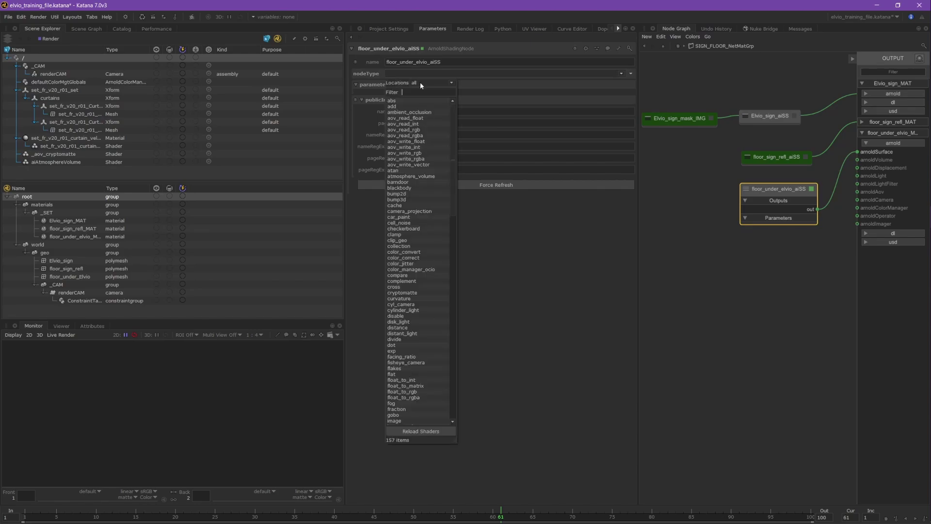
{"action": "type", "text": "stan"}
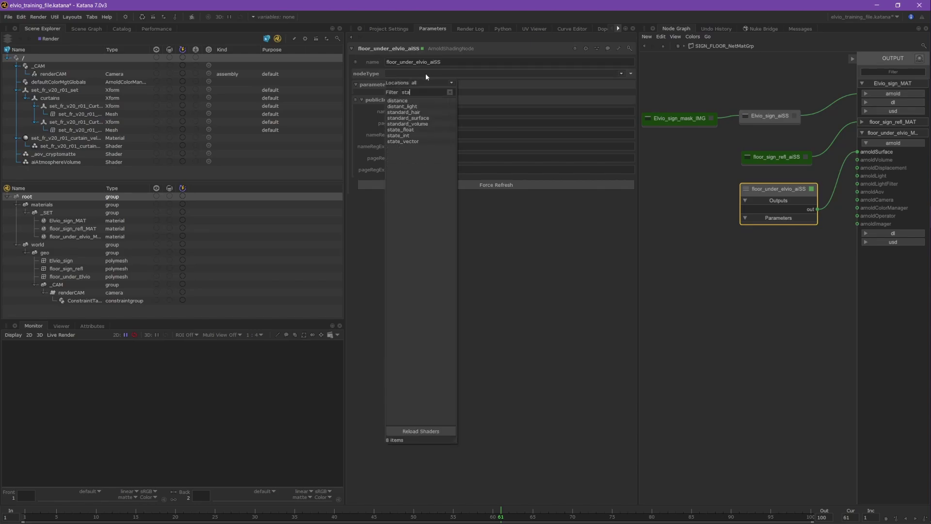
{"action": "left_click", "coordinate": [410, 118]}
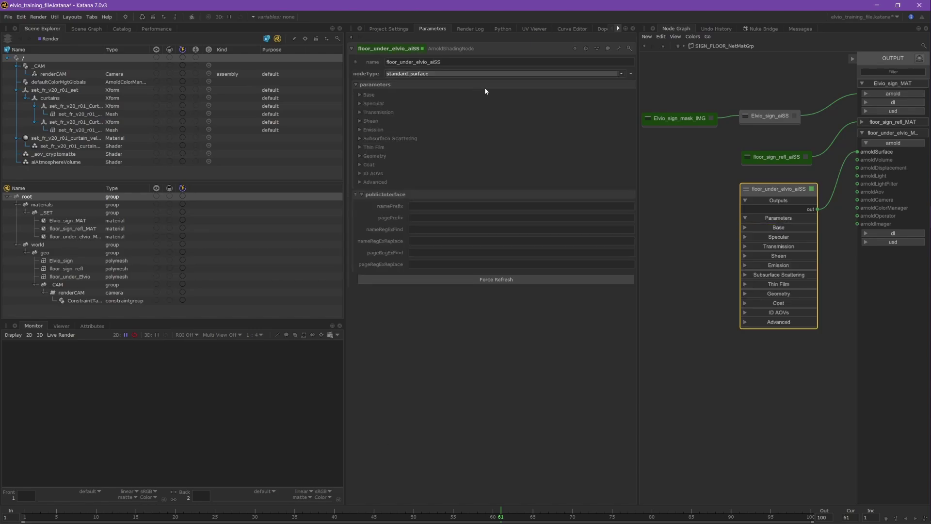
Set the specular weight of floor_under_elvio_aiSS to 0.
{"action": "left_click", "coordinate": [360, 95]}
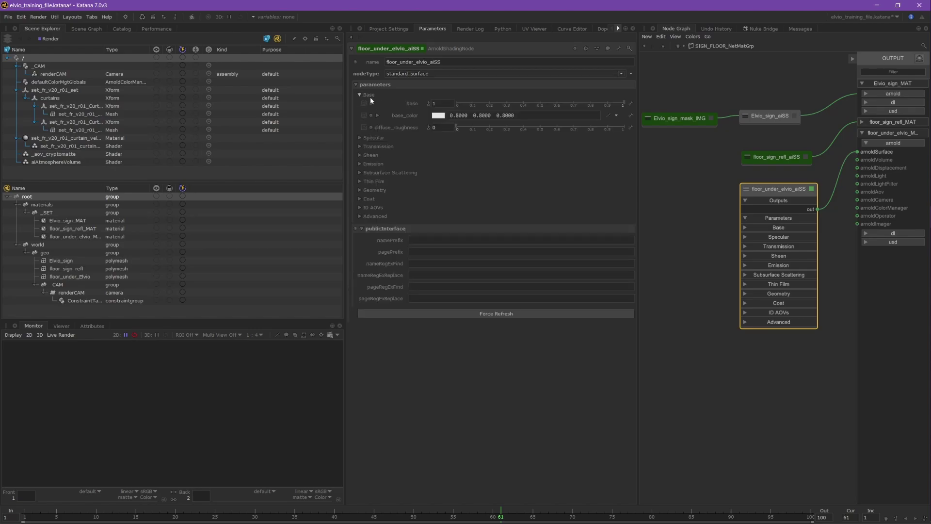
{"action": "double_click", "coordinate": [435, 104]}
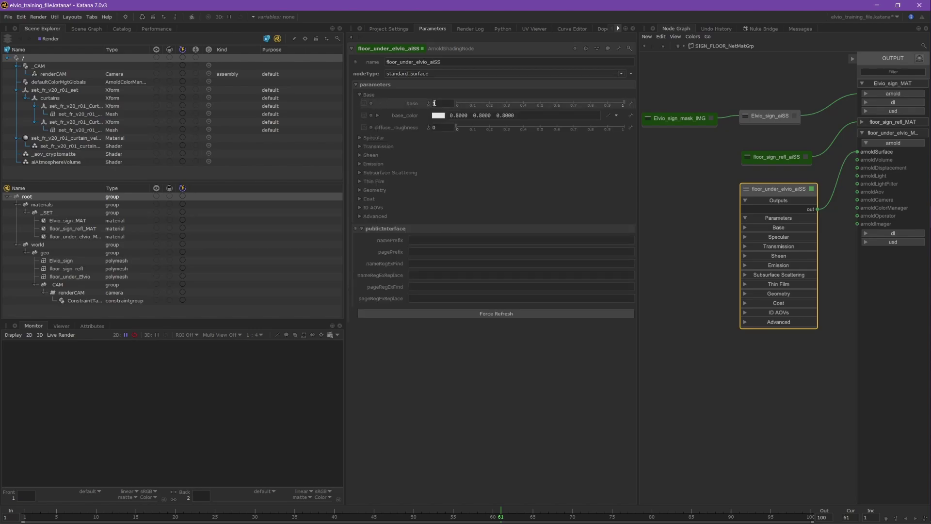
{"action": "left_click", "coordinate": [365, 139]}
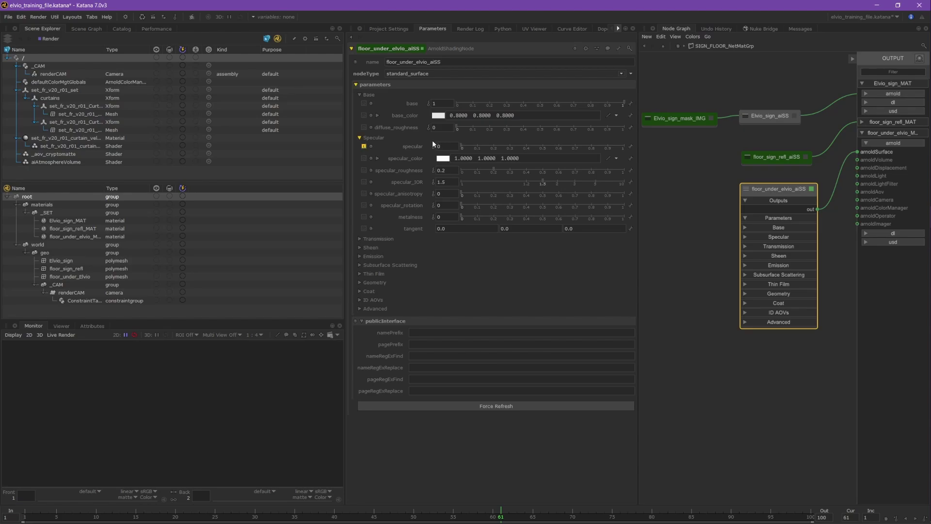
{"action": "left_click", "coordinate": [706, 231]}
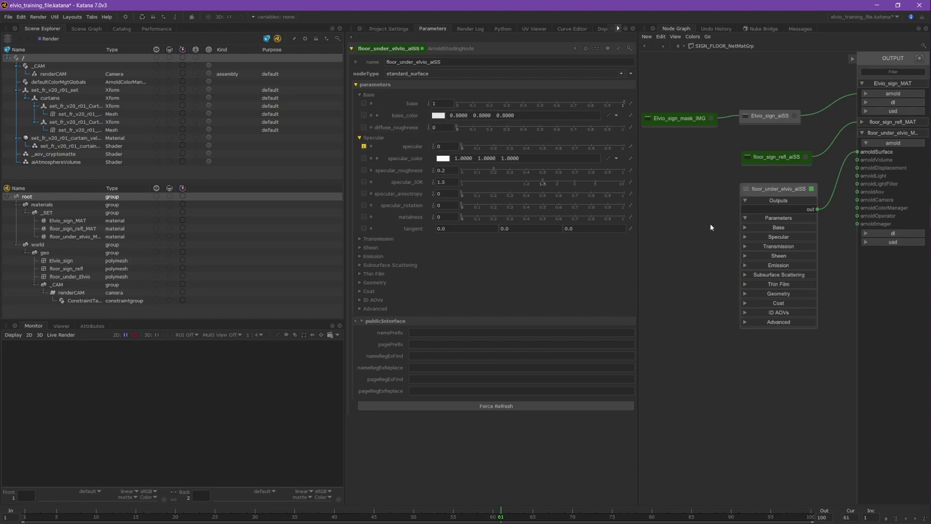
Return to the main node graph and start a preview render from the Render node.
{"action": "left_click", "coordinate": [645, 47]}
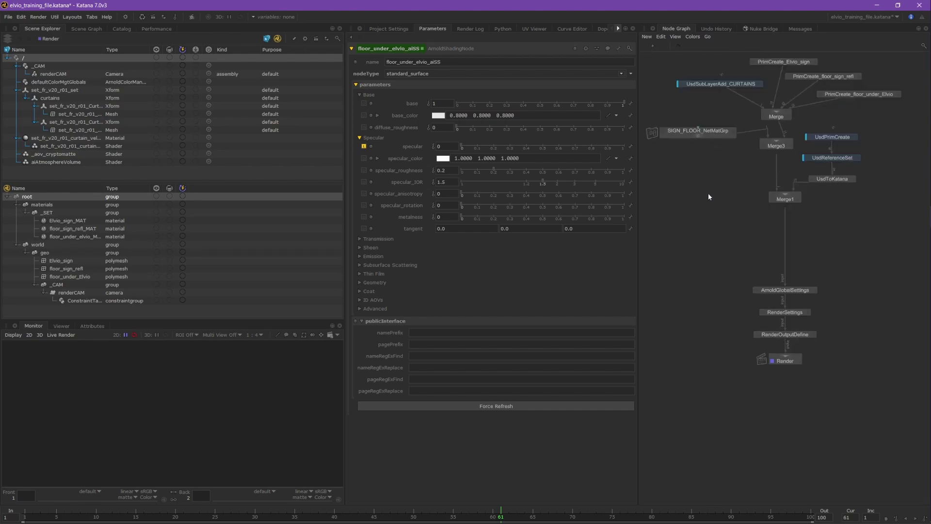
{"action": "key", "text": "a"}
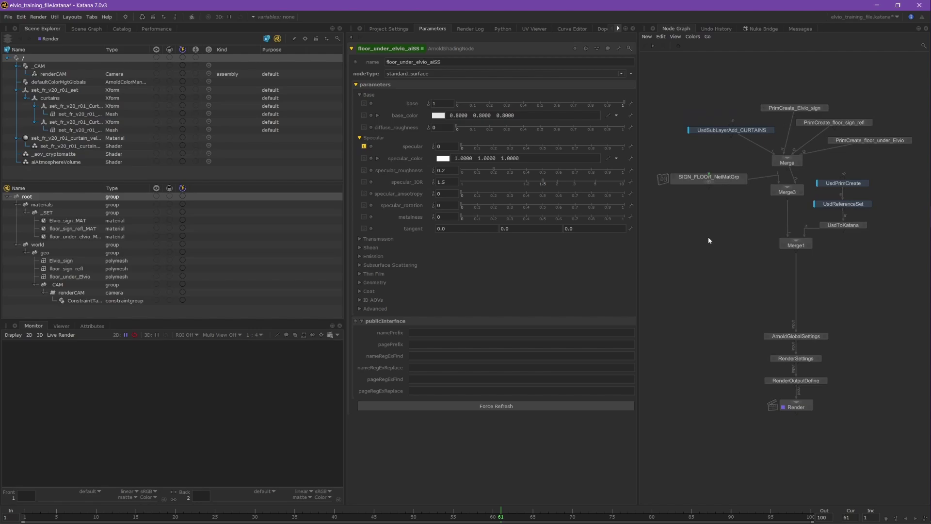
{"action": "right_click", "coordinate": [791, 406]}
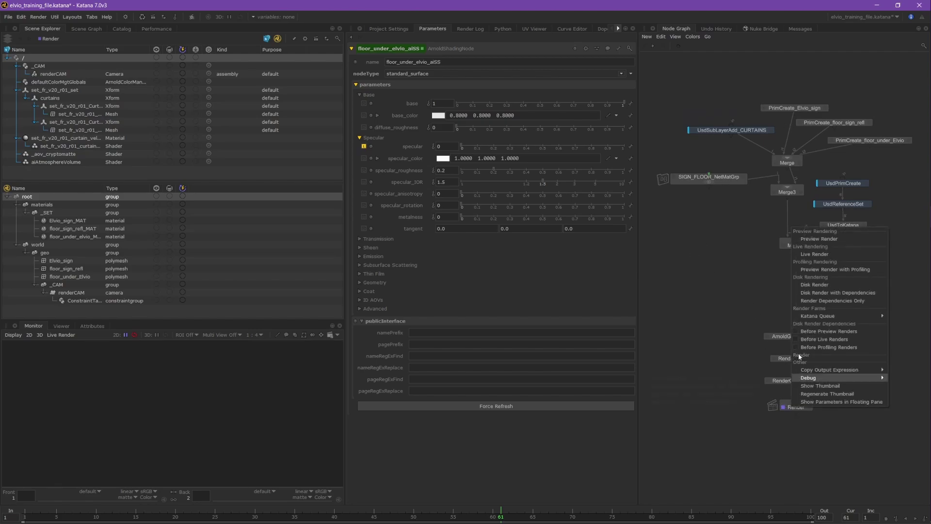
{"action": "left_click", "coordinate": [808, 241]}
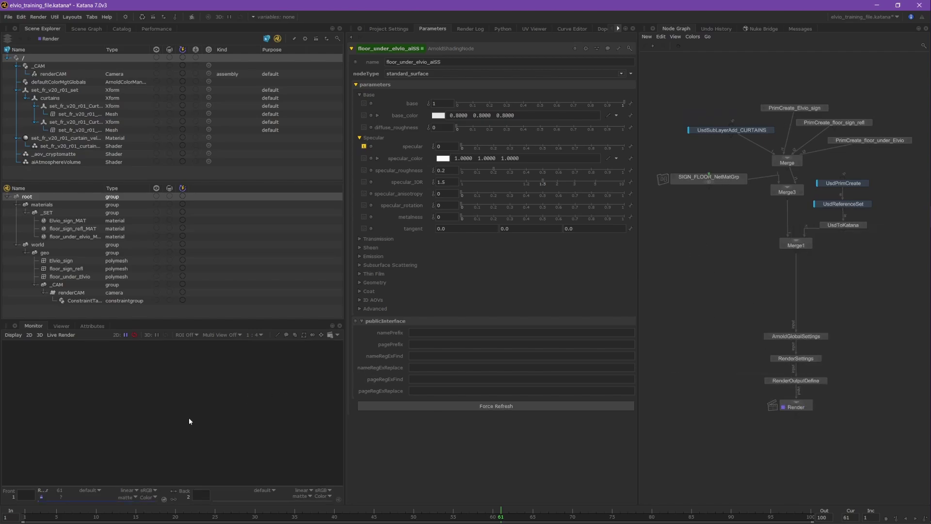